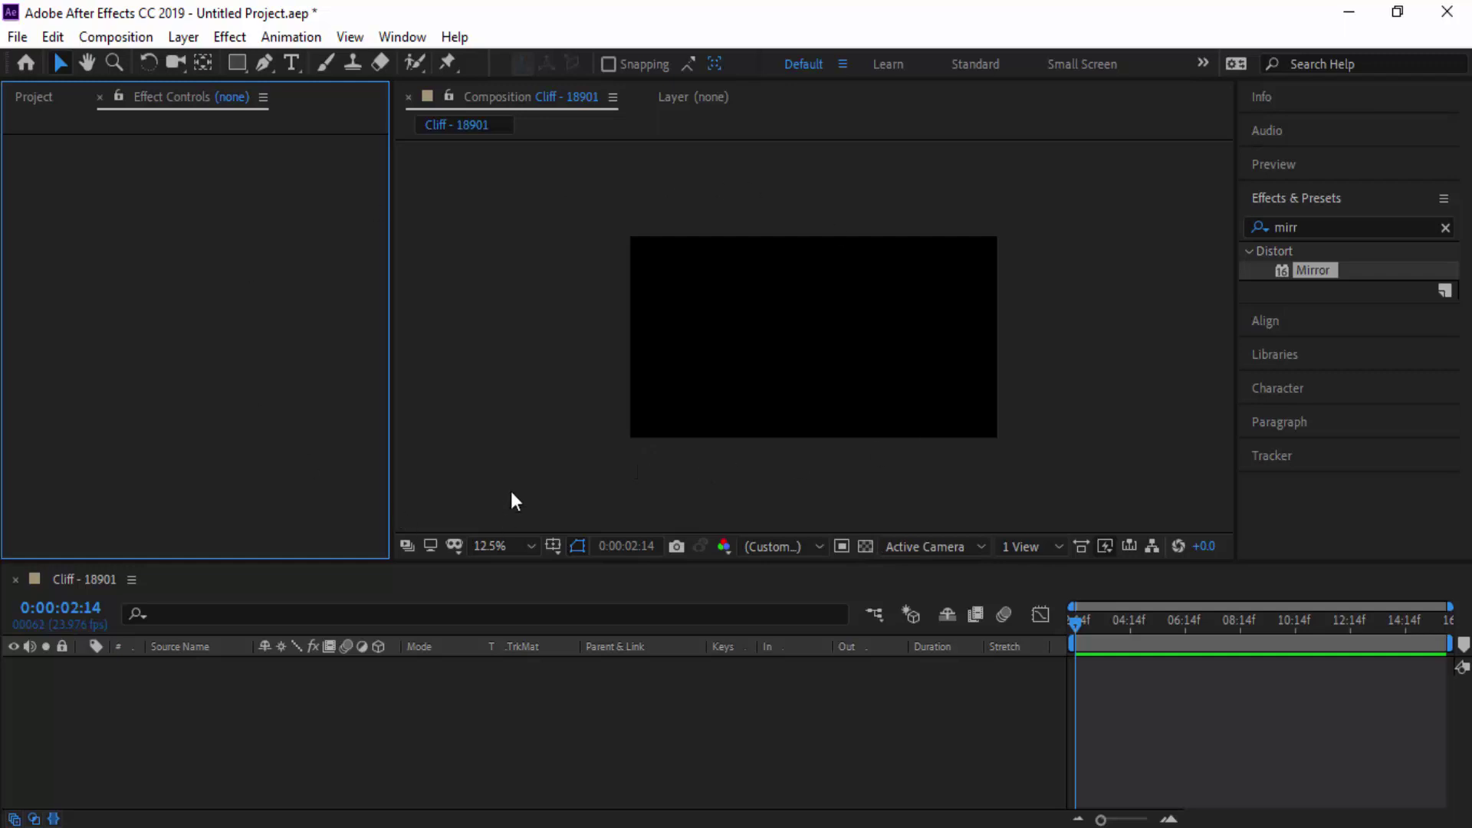
- Replace the old Cliff footage and Cliff - 18901 composition with Cliff - 1890.mp4 and a composition built from it
left_click(37, 104)
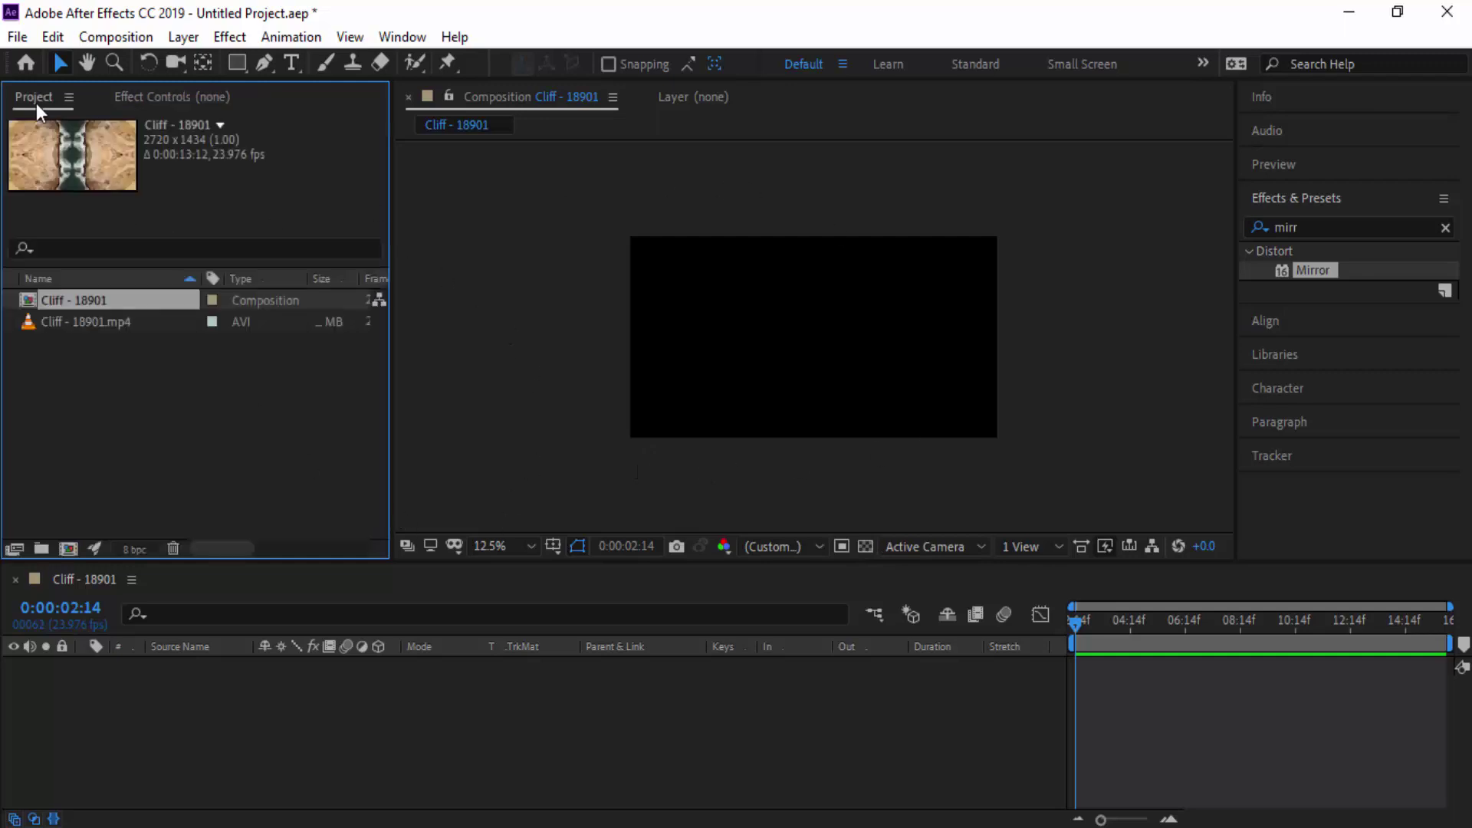
left_click(112, 324)
key("Delete")
left_click(98, 301)
key("Delete")
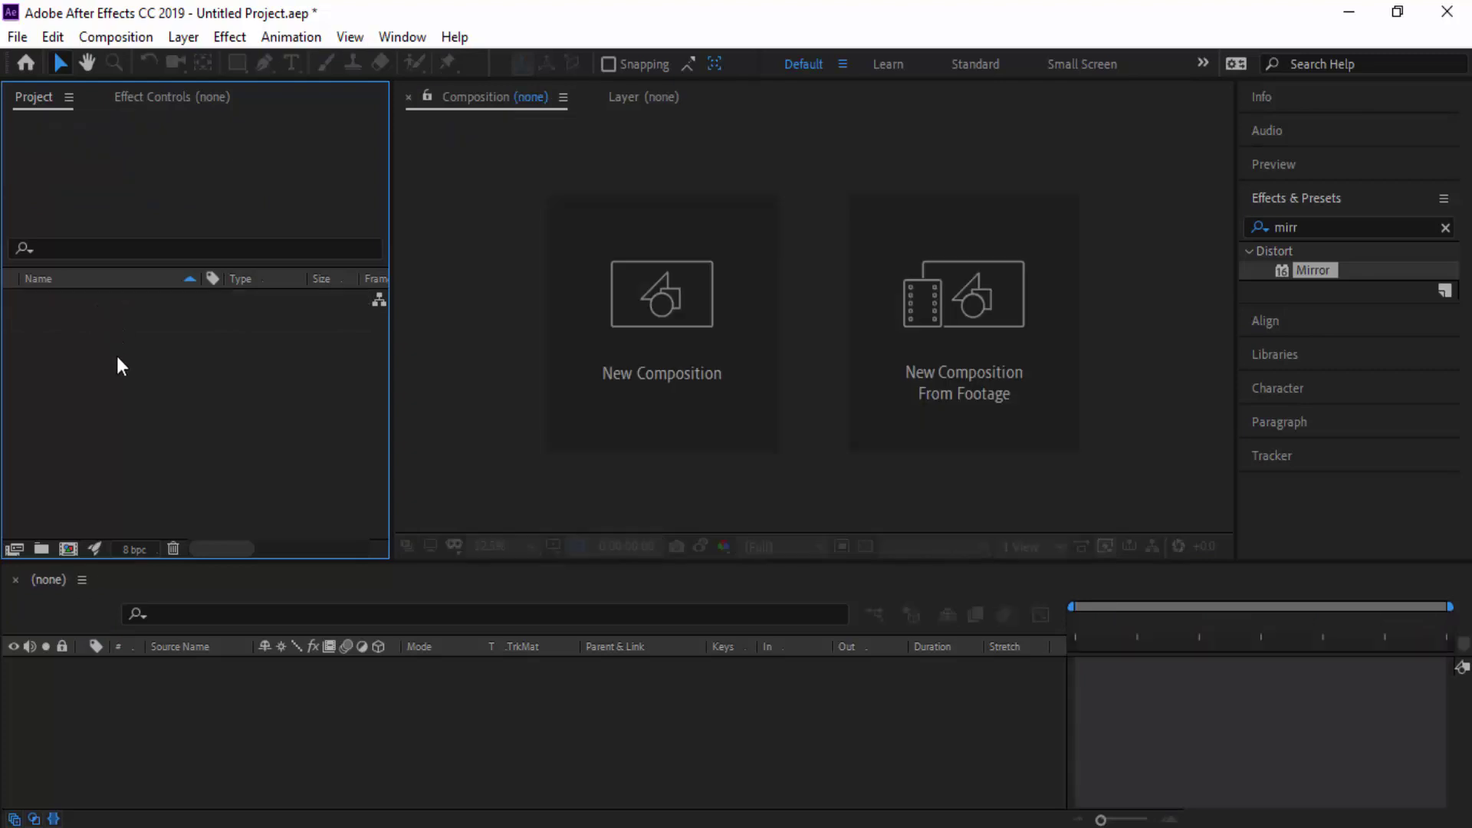
key("ctrl+z")
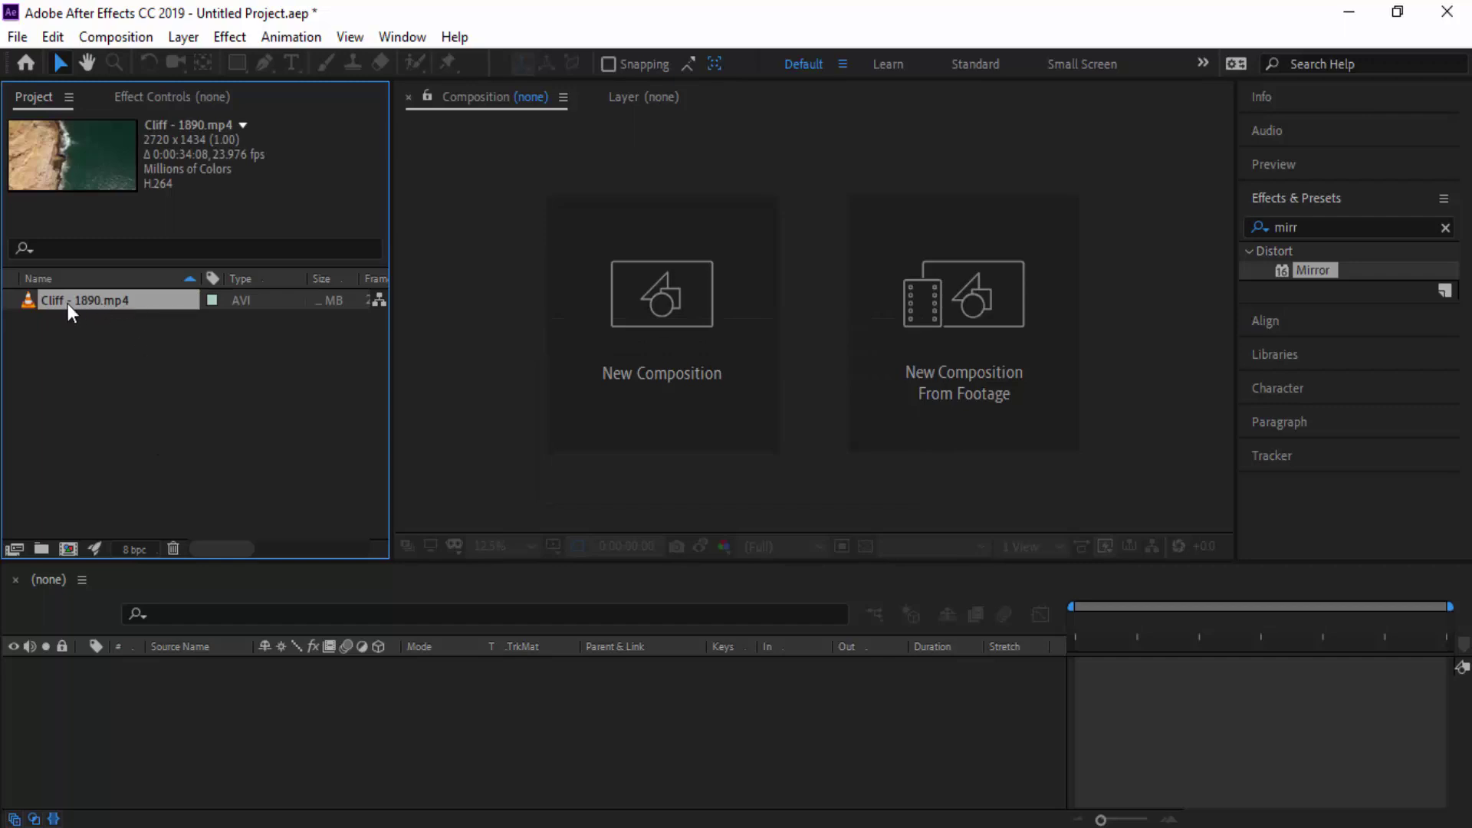
left_click_drag(108, 319, 247, 720)
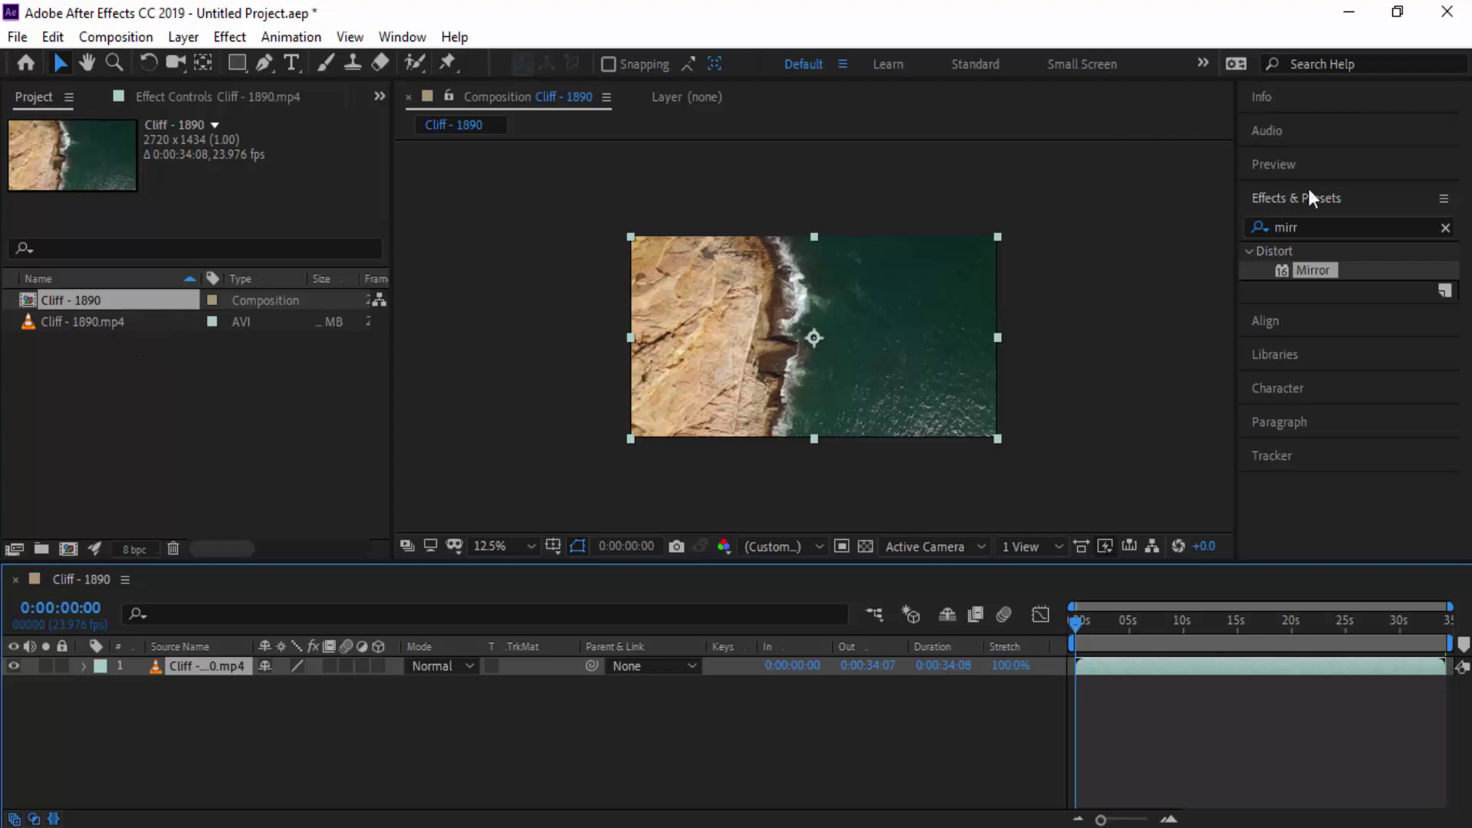
- Search Effects & Presets for 'mirro' and apply Distort > Mirror to the Cliff - 1890.mp4 layer
left_click(1445, 227)
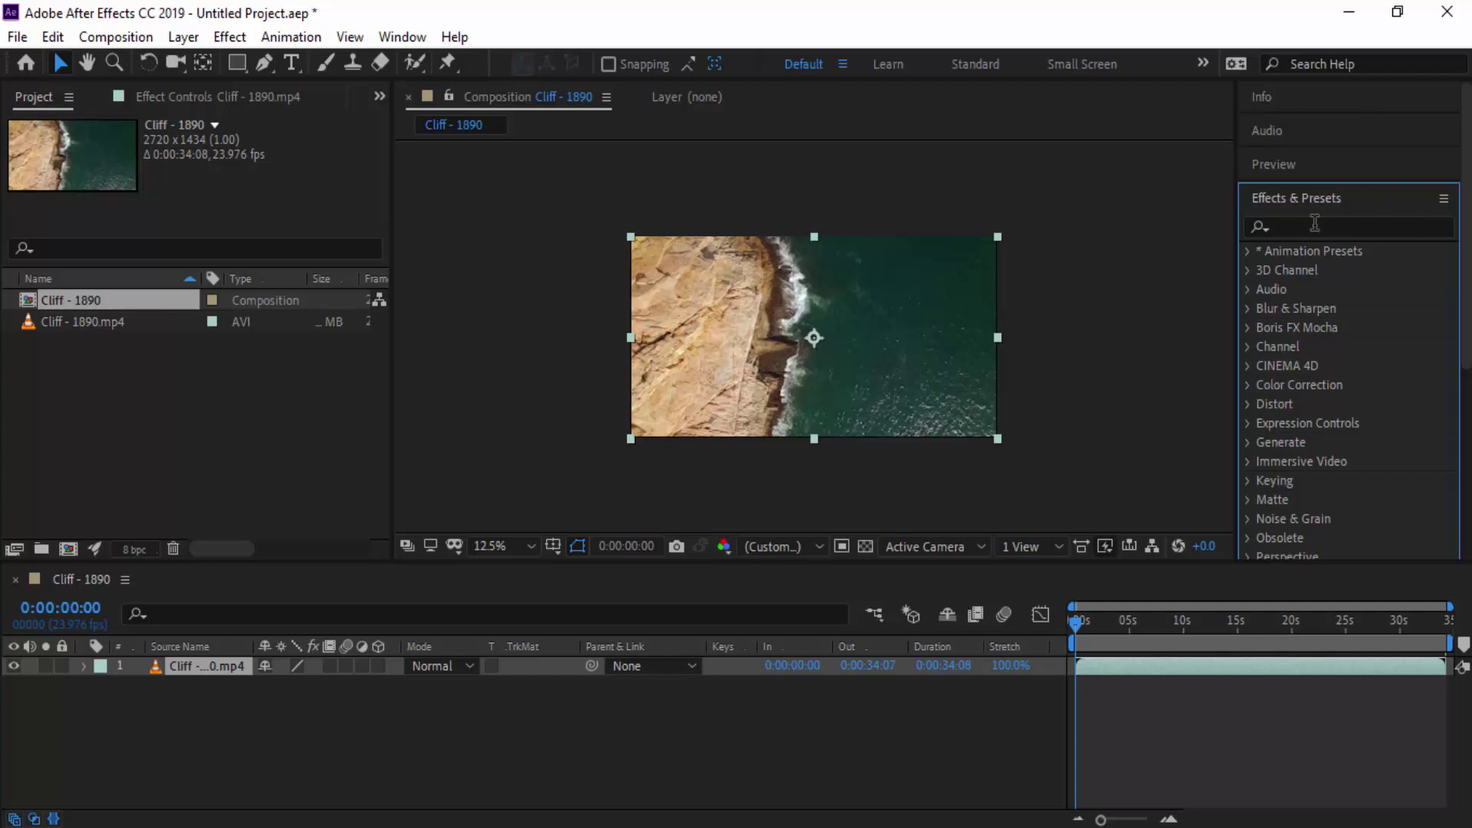
left_click(1304, 228)
type("mirro")
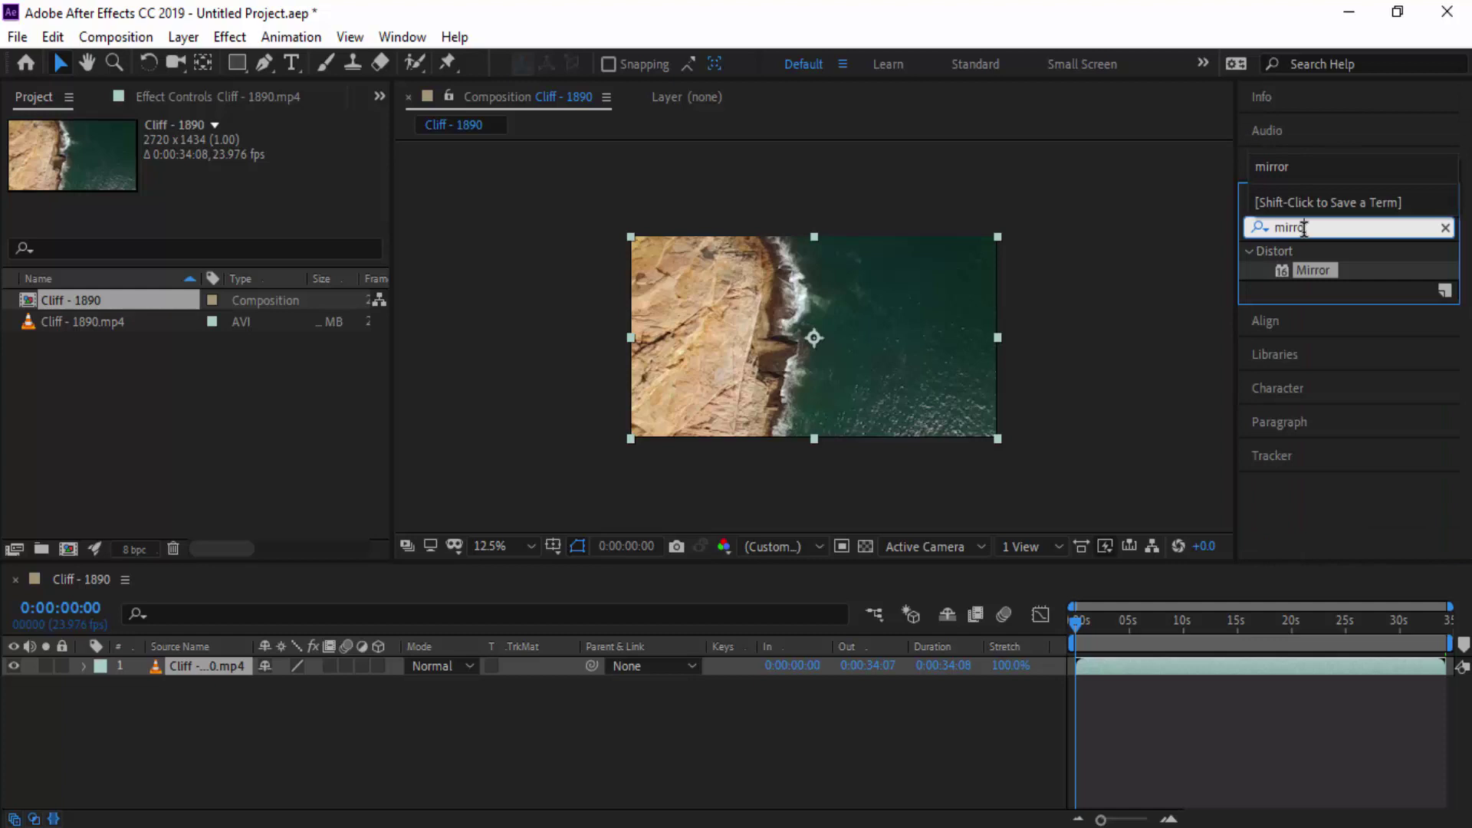
left_click_drag(1313, 276, 210, 683)
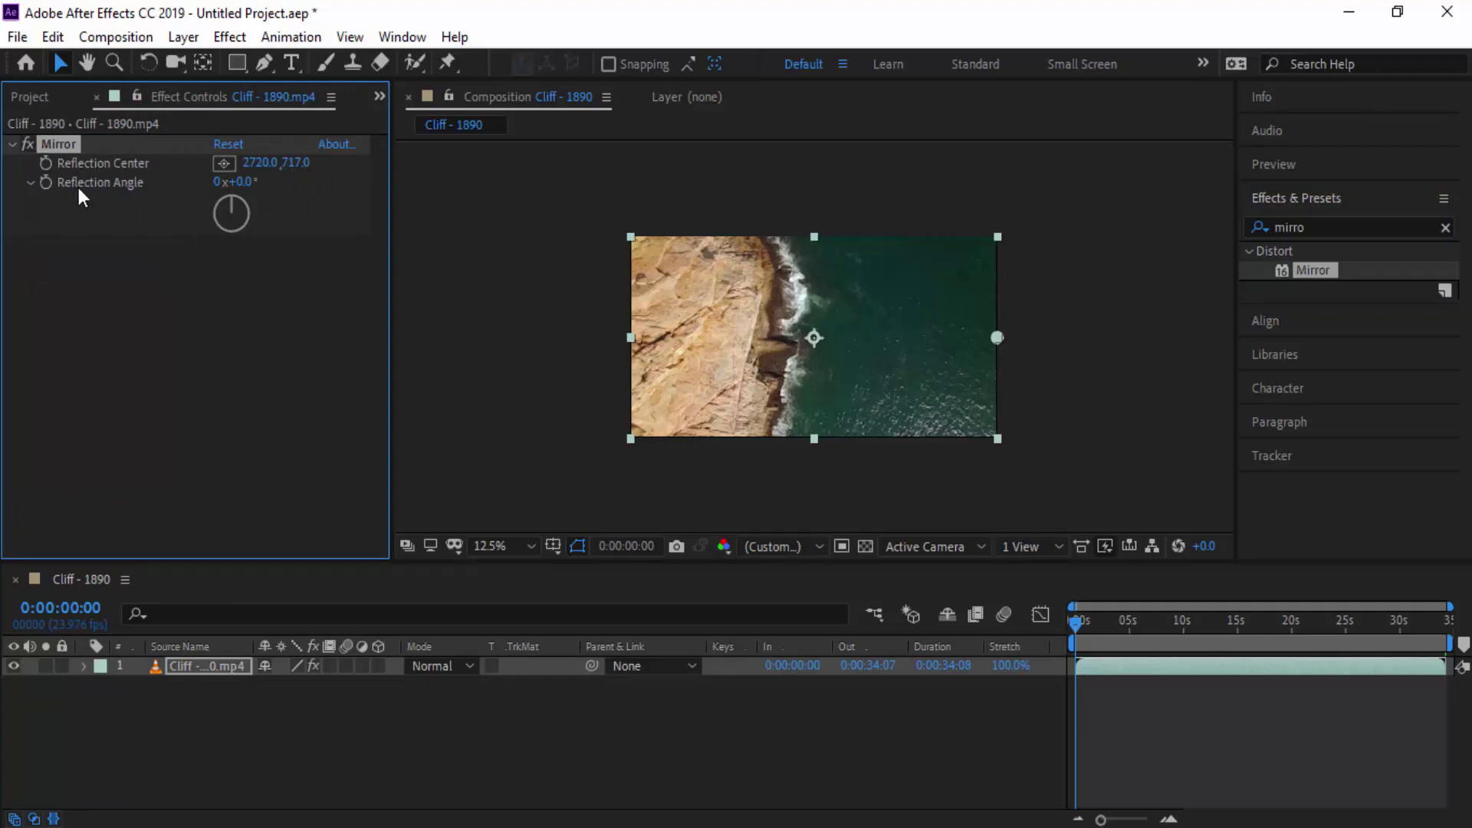
- Halve Mirror's Reflection Center X to 1360 (2720/2) and set the Reflection Angle to 90°
left_click(273, 164)
left_click(278, 166)
type("/2")
key("Return")
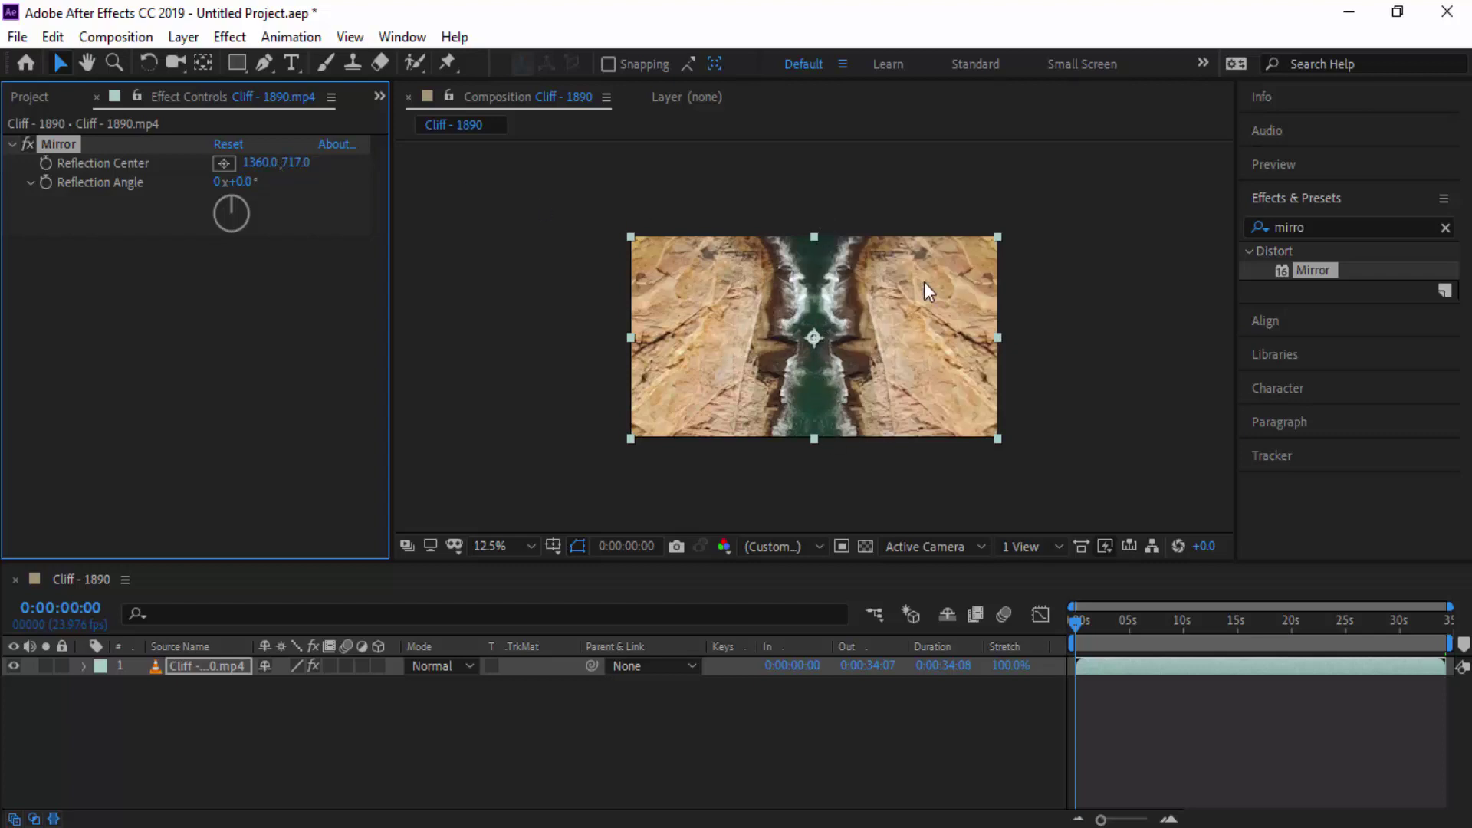
left_click(242, 184)
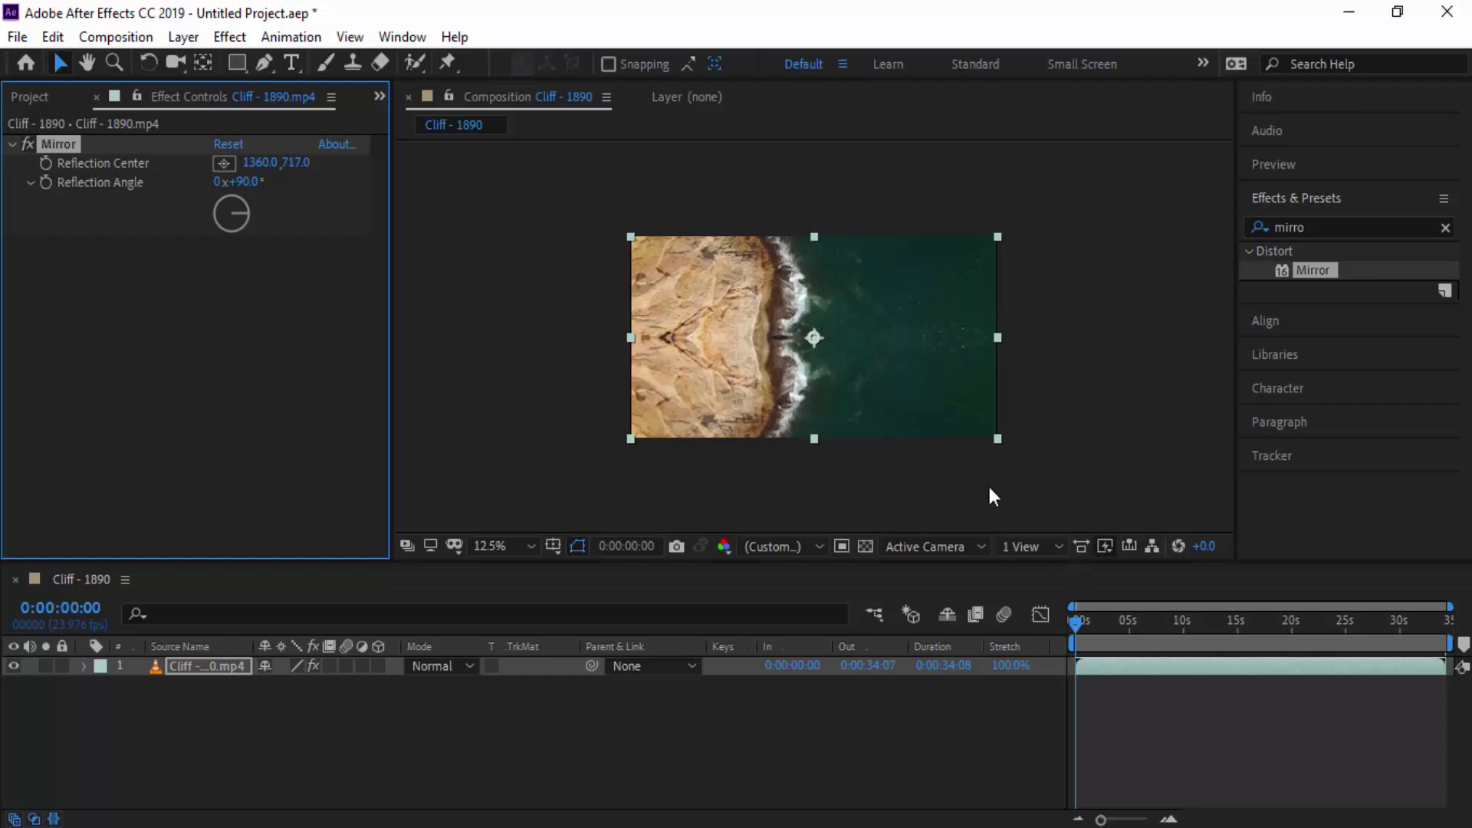
- Apply a second Mirror with Reflection Center X 2720/2 (1360), then preview around 10 seconds
left_click(1080, 336)
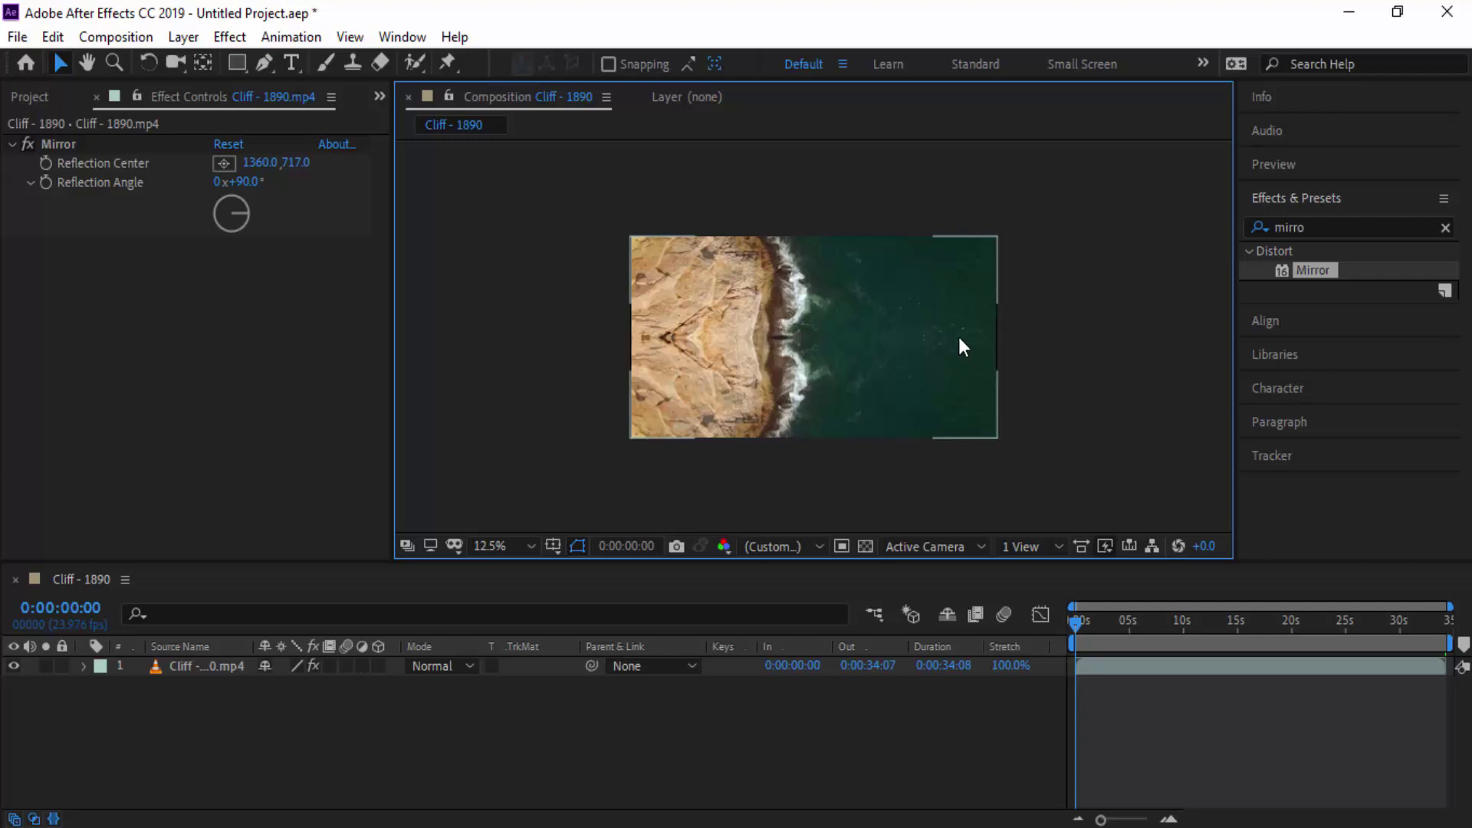
left_click_drag(1322, 269, 217, 674)
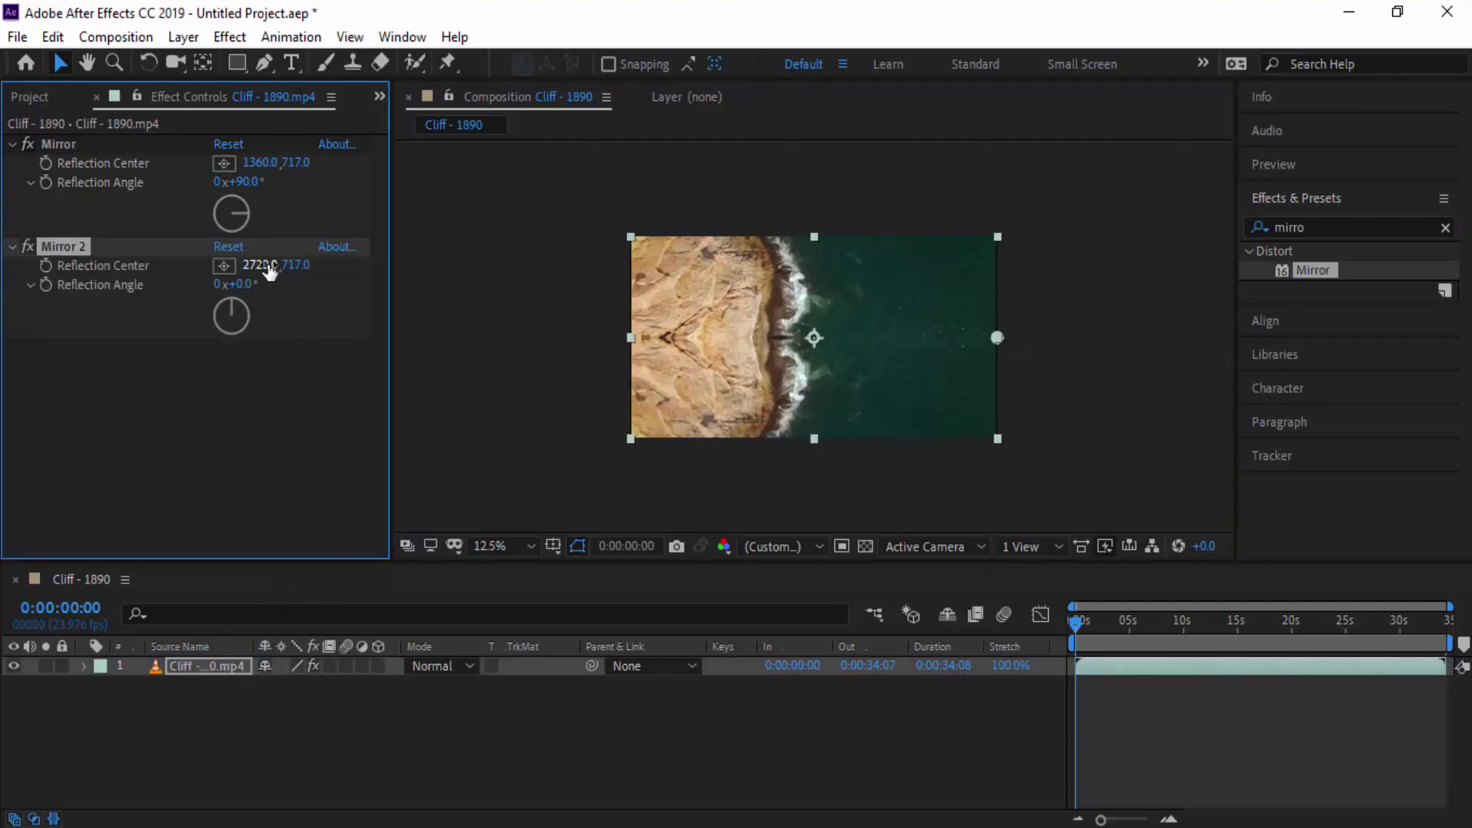
left_click(272, 265)
type("/")
type("2")
key("Return")
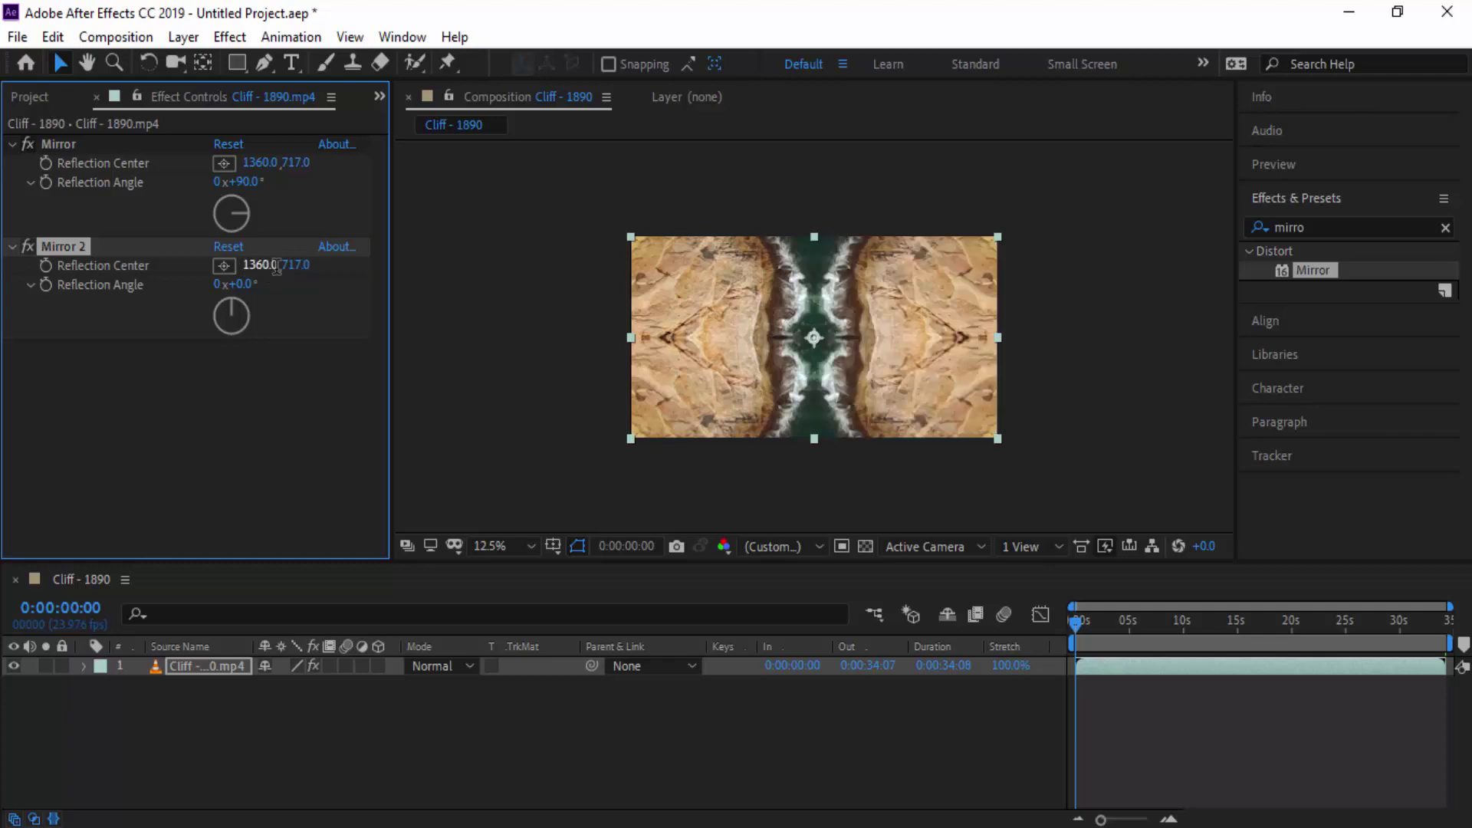
left_click_drag(1078, 627, 1190, 631)
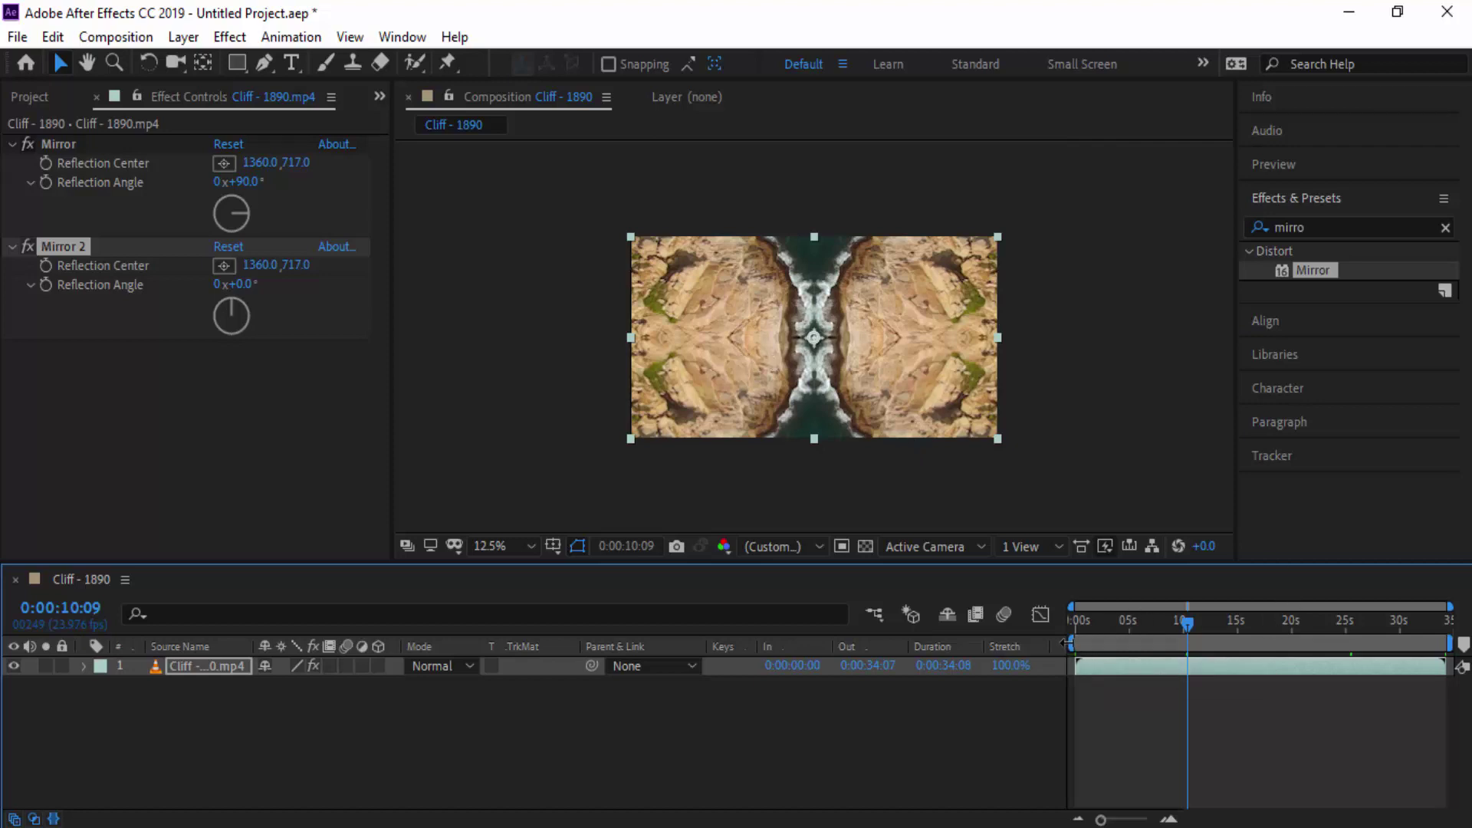
- Set the work area to about 10–15 s and add Cliff - 1890 to the Media Encoder queue
left_click_drag(1073, 642, 1186, 640)
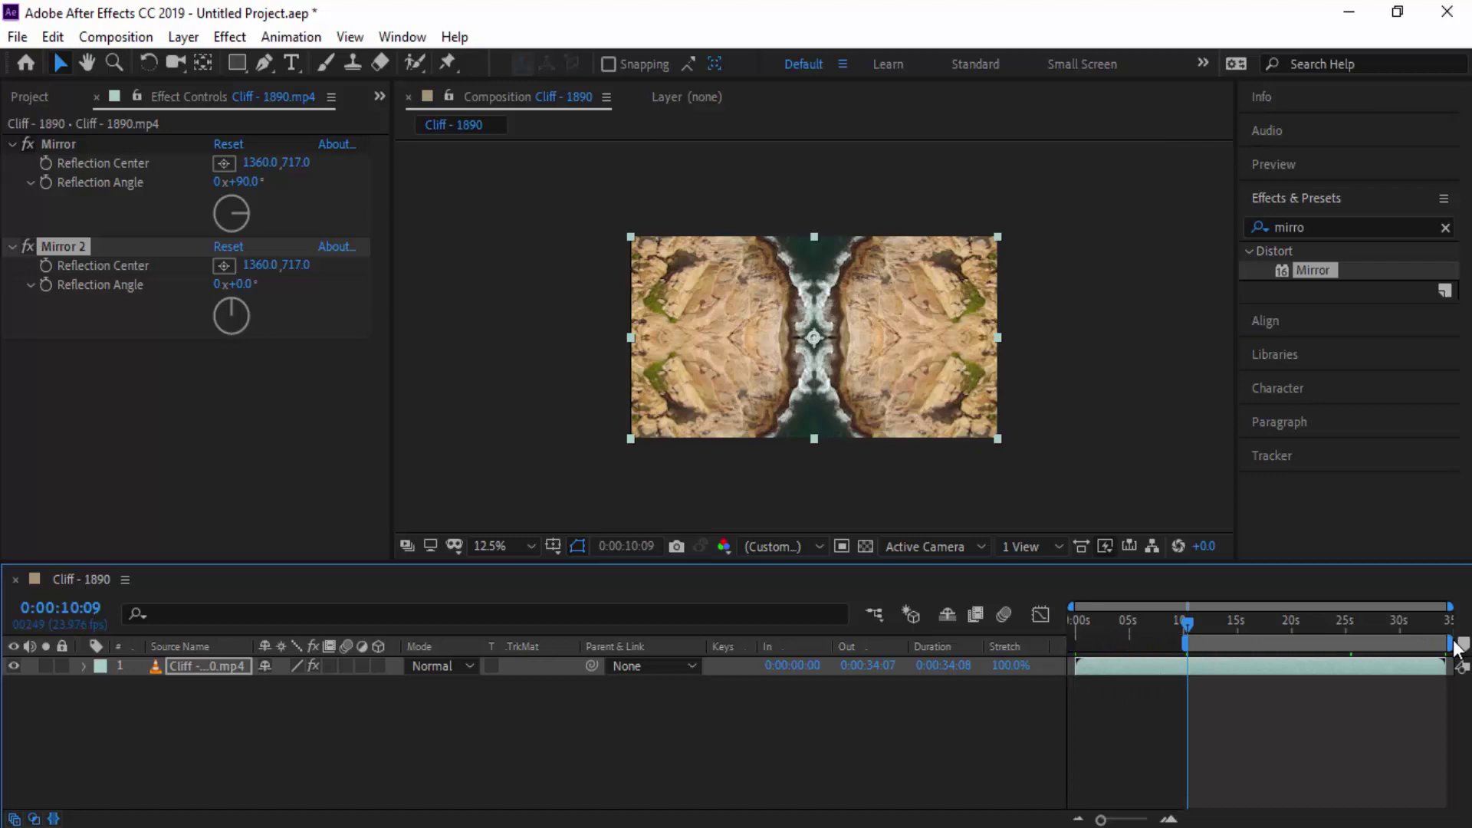
left_click_drag(1453, 641, 1245, 644)
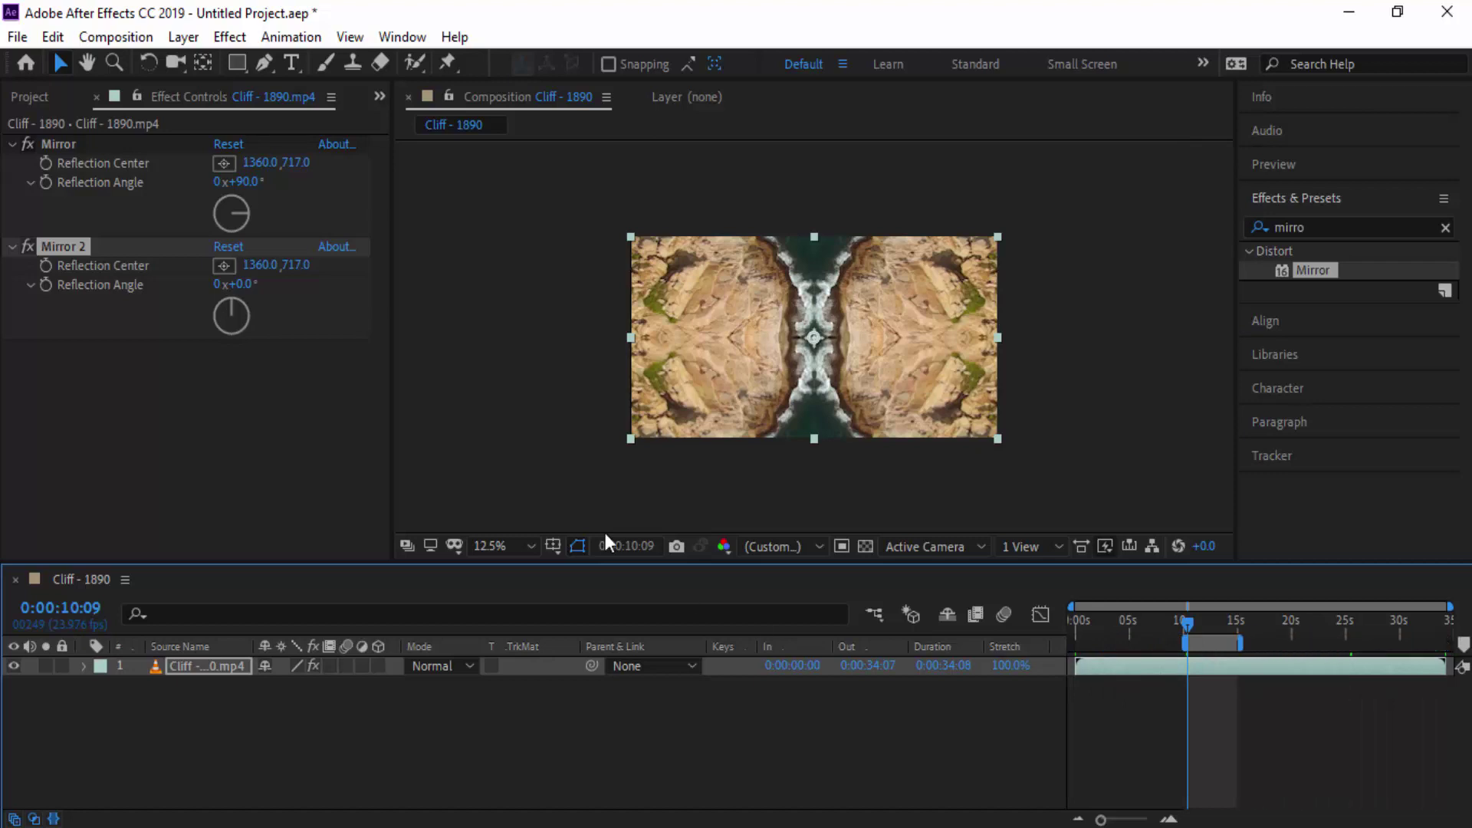
left_click(96, 40)
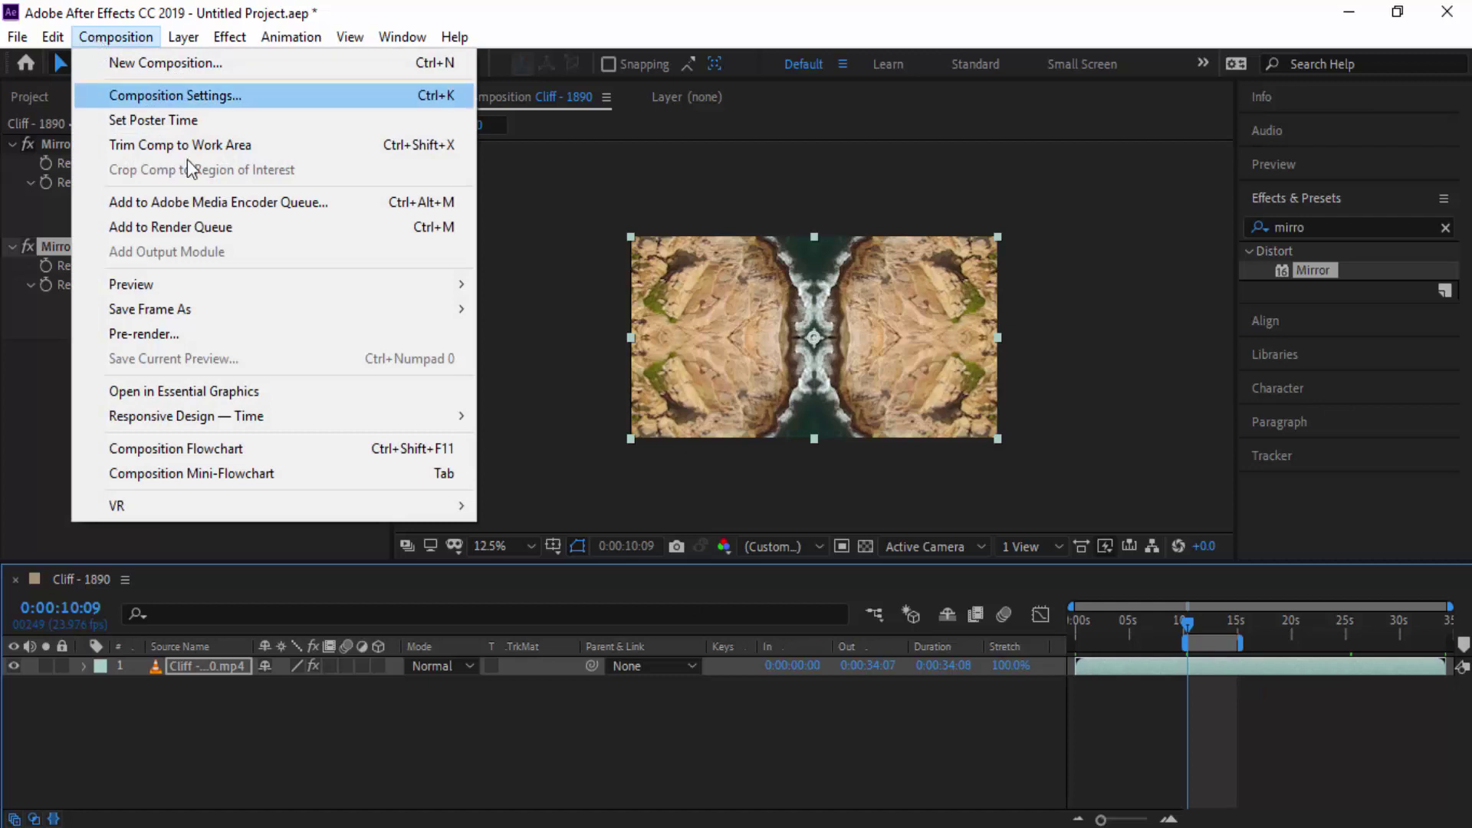
left_click(242, 206)
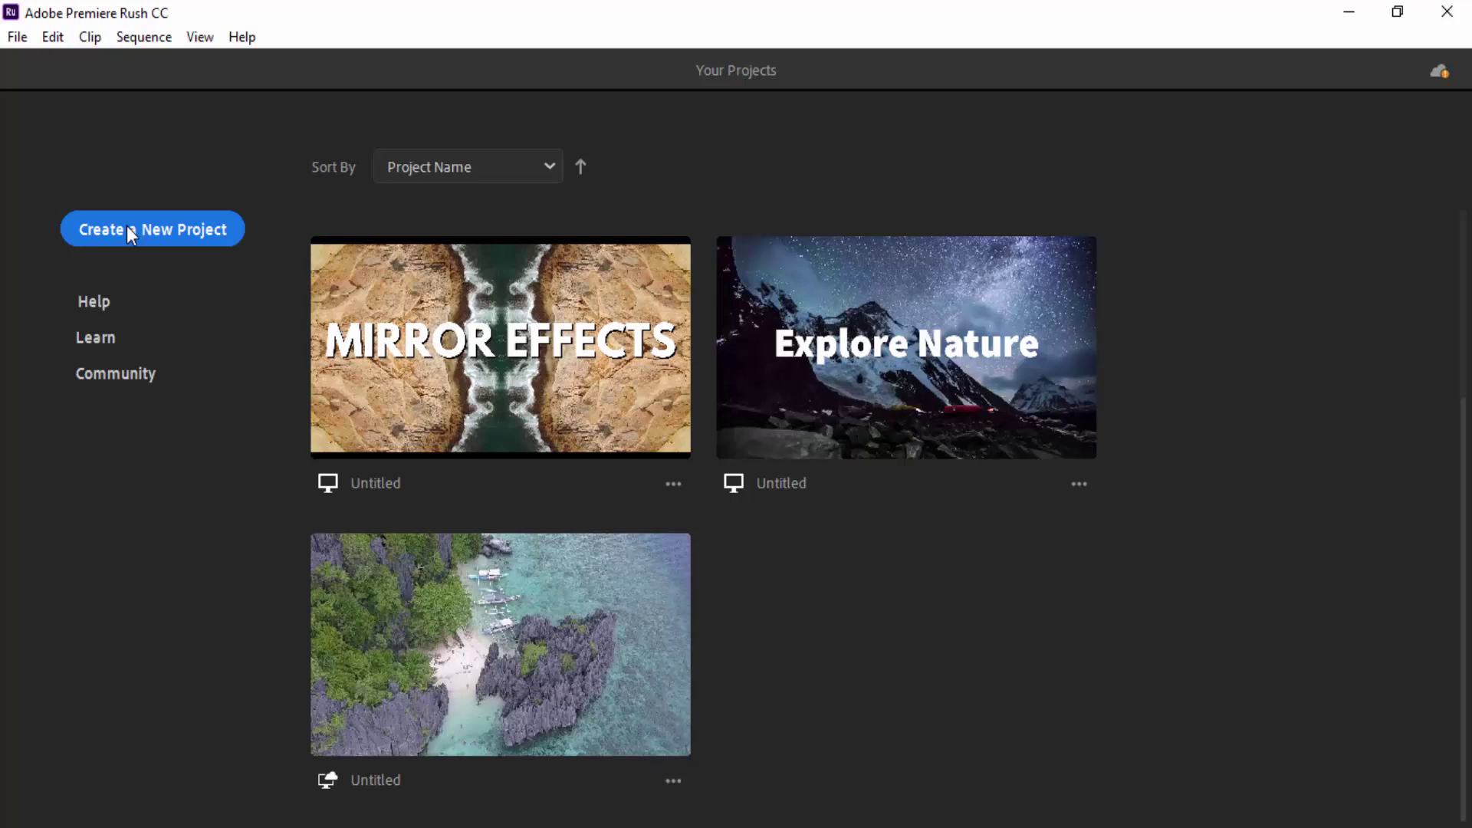
- Start a new Premiere Rush project from the Your Projects page
left_click(175, 233)
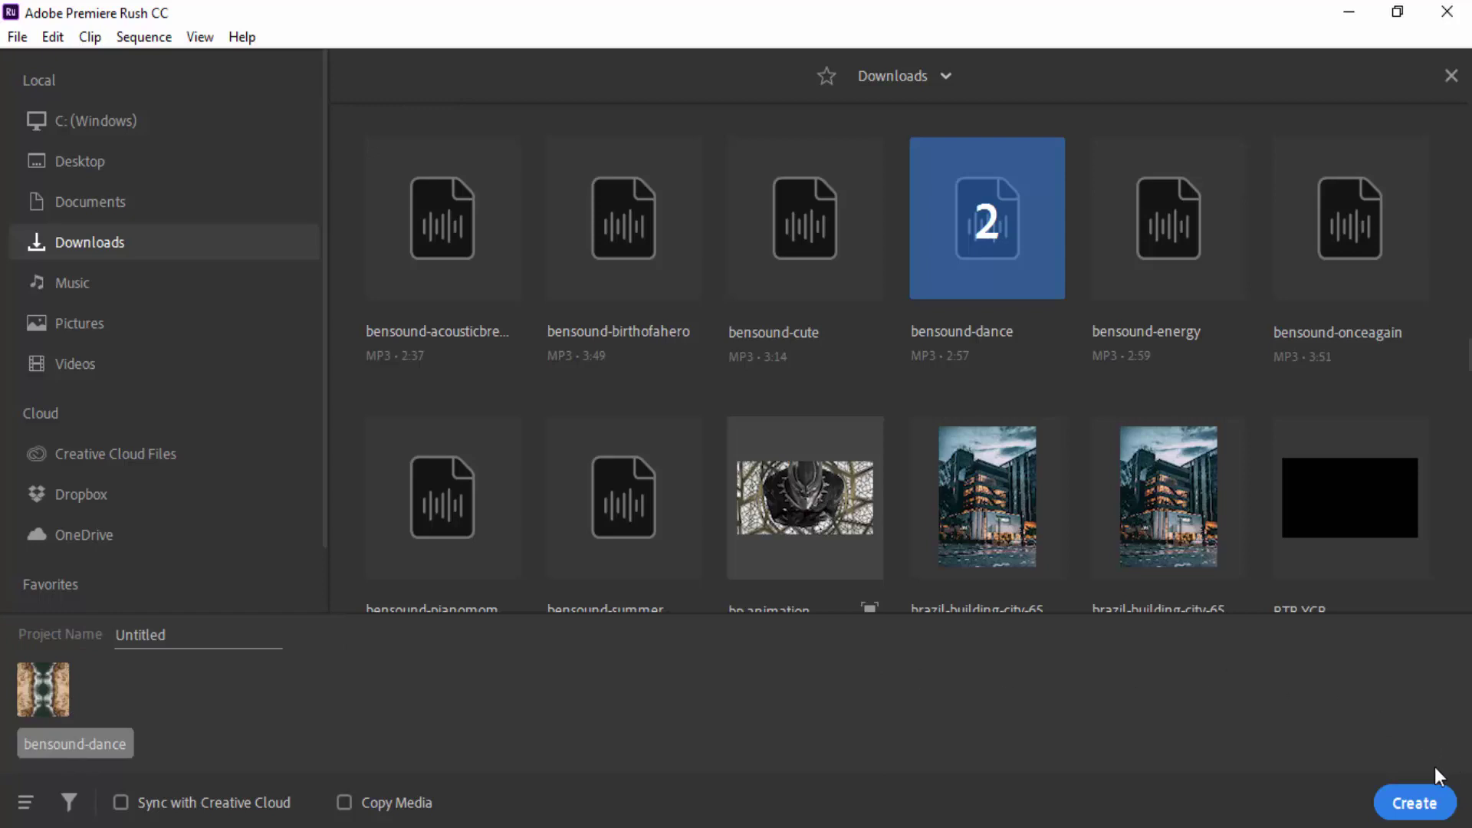
- Create the project and trim bensound-dance to end with the 13-second mirrored clip
left_click(1400, 805)
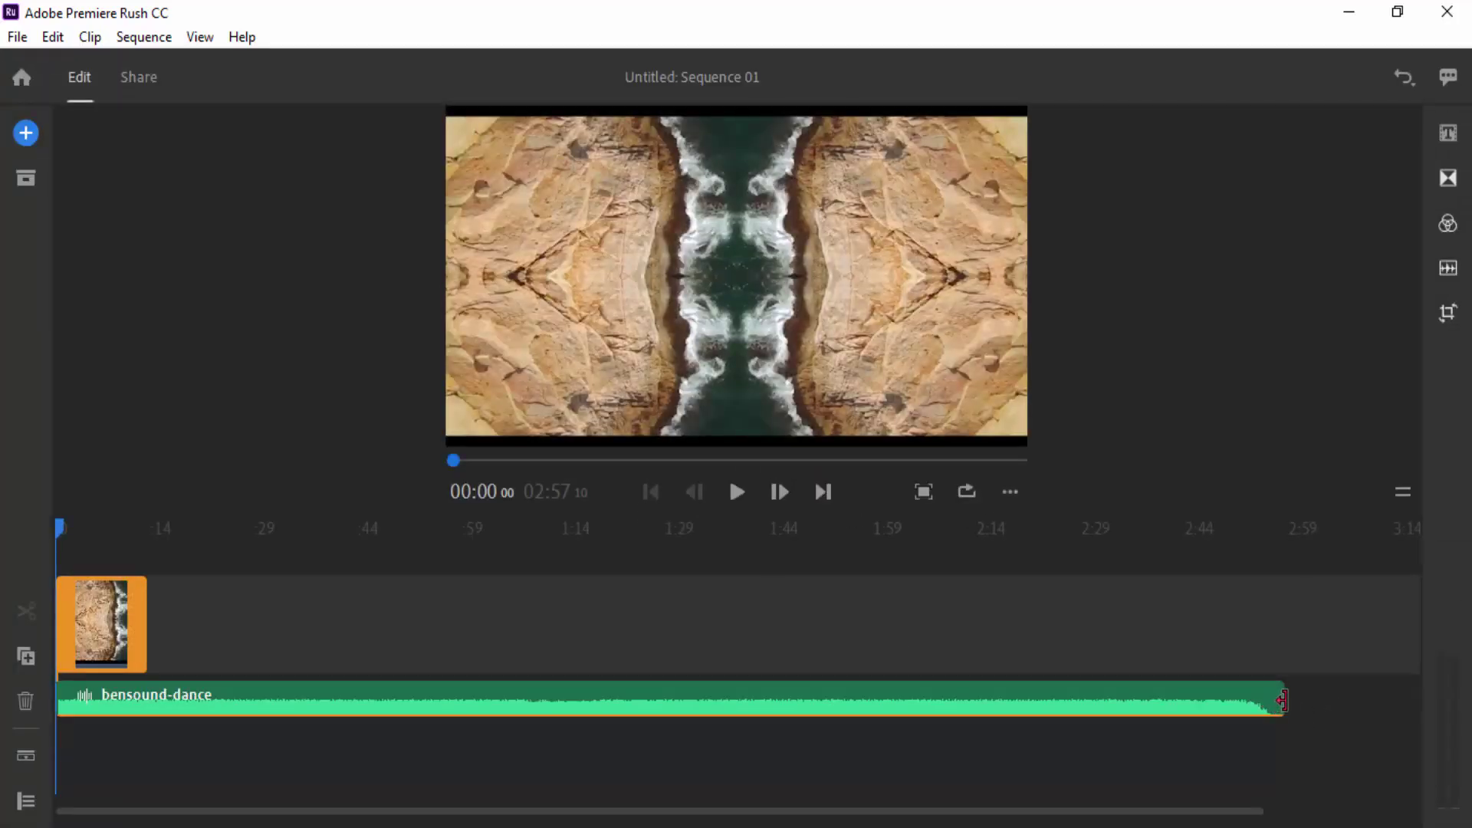
left_click_drag(1284, 702, 1179, 702)
left_click_drag(1002, 703, 146, 699)
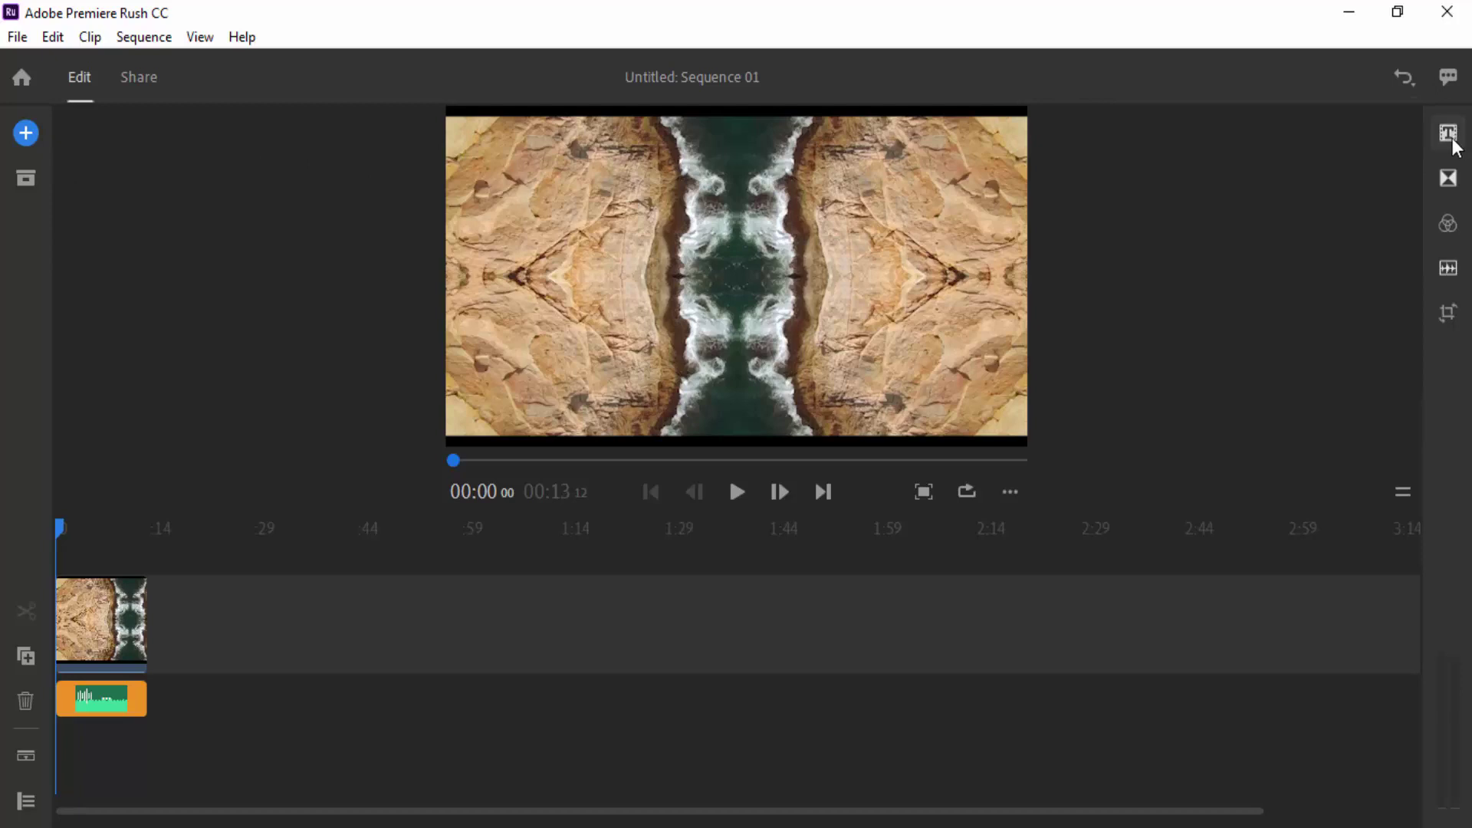
- Place the Modern Down title template over the cliff clip and stretch it to the video's end
left_click(1448, 132)
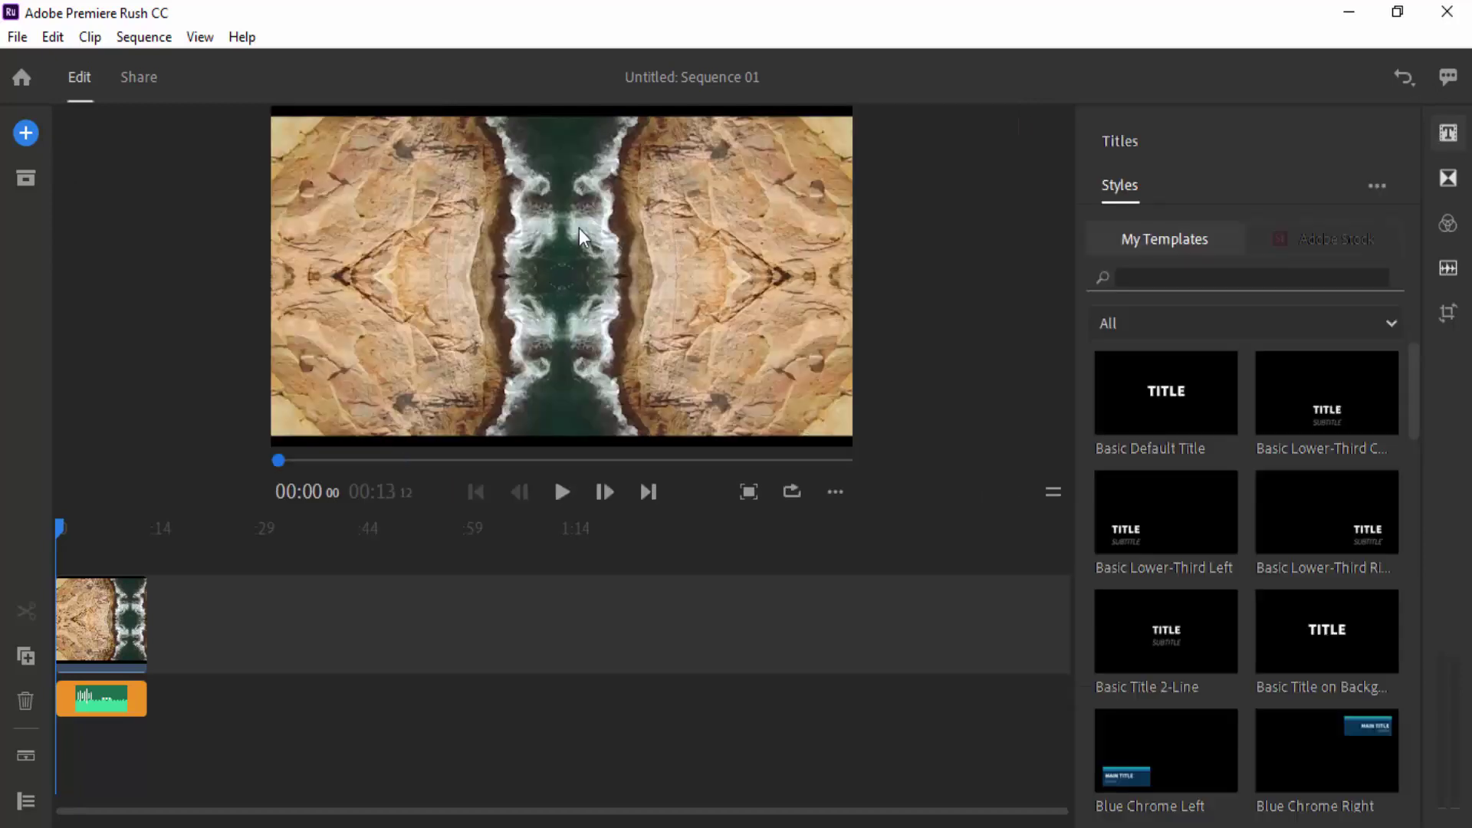
scroll(1387, 566, "down", 10)
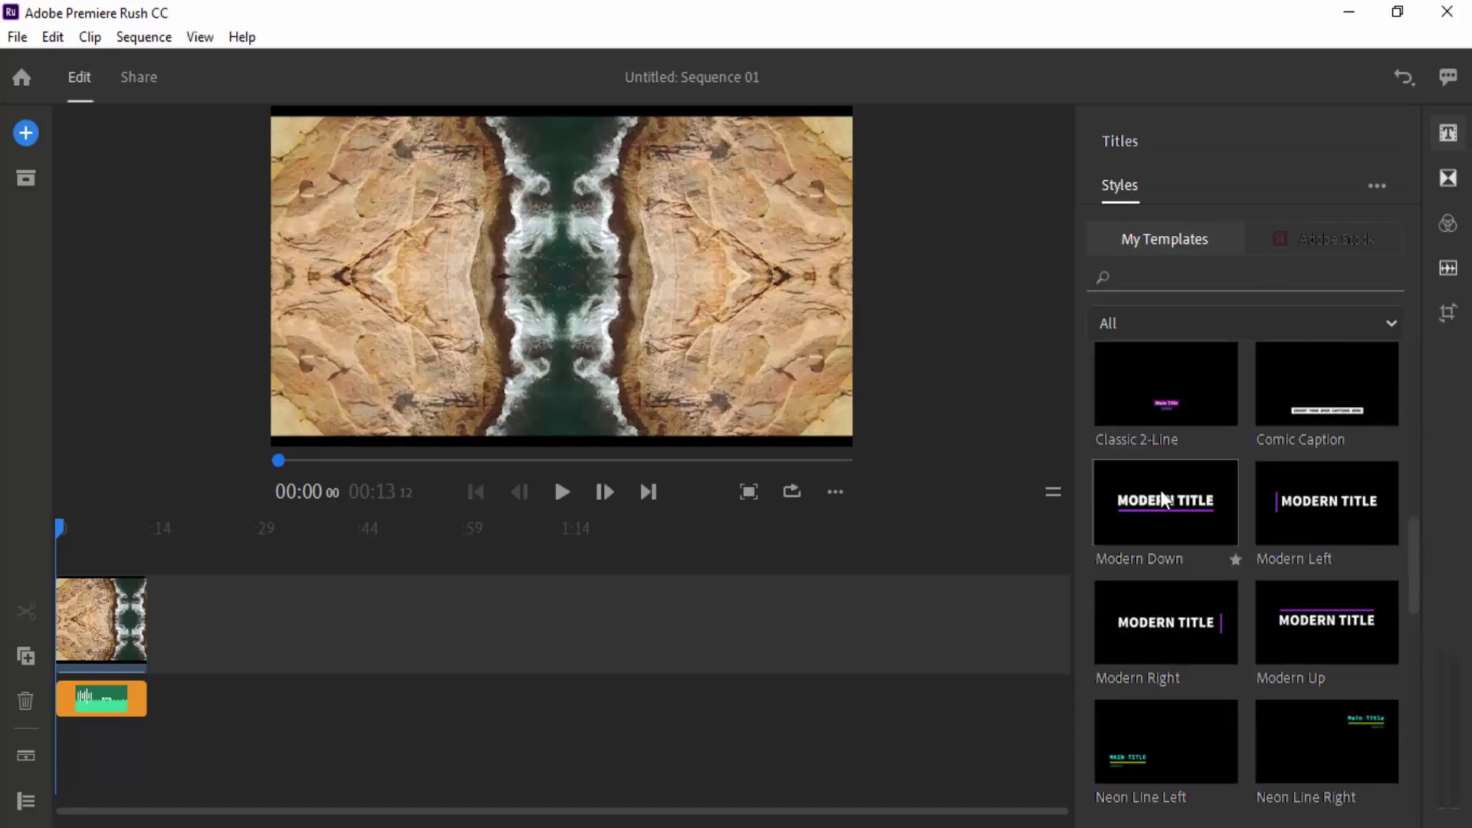
left_click_drag(1179, 516, 571, 333)
left_click(67, 536)
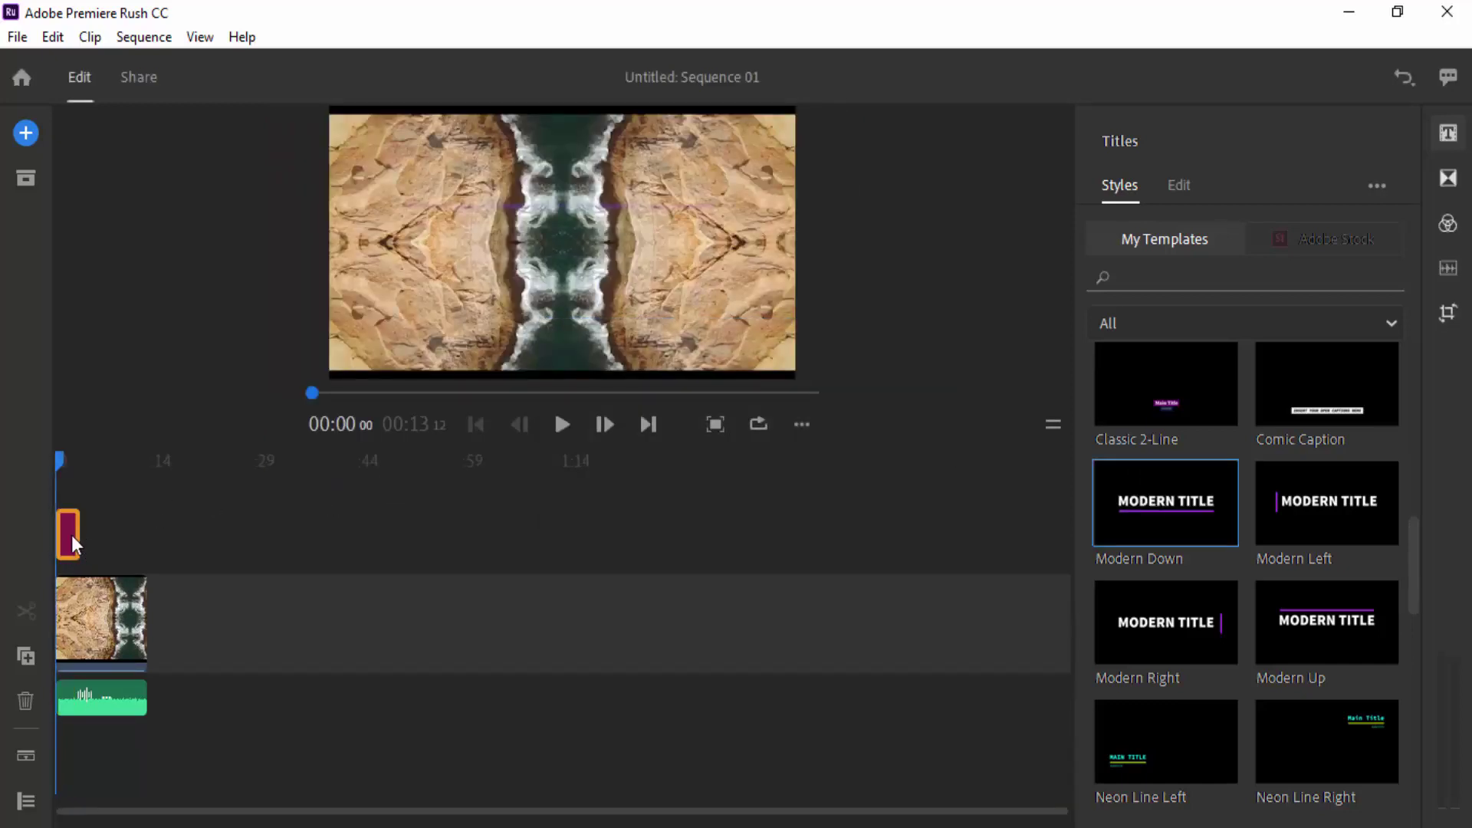
scroll(74, 545, "up", 5)
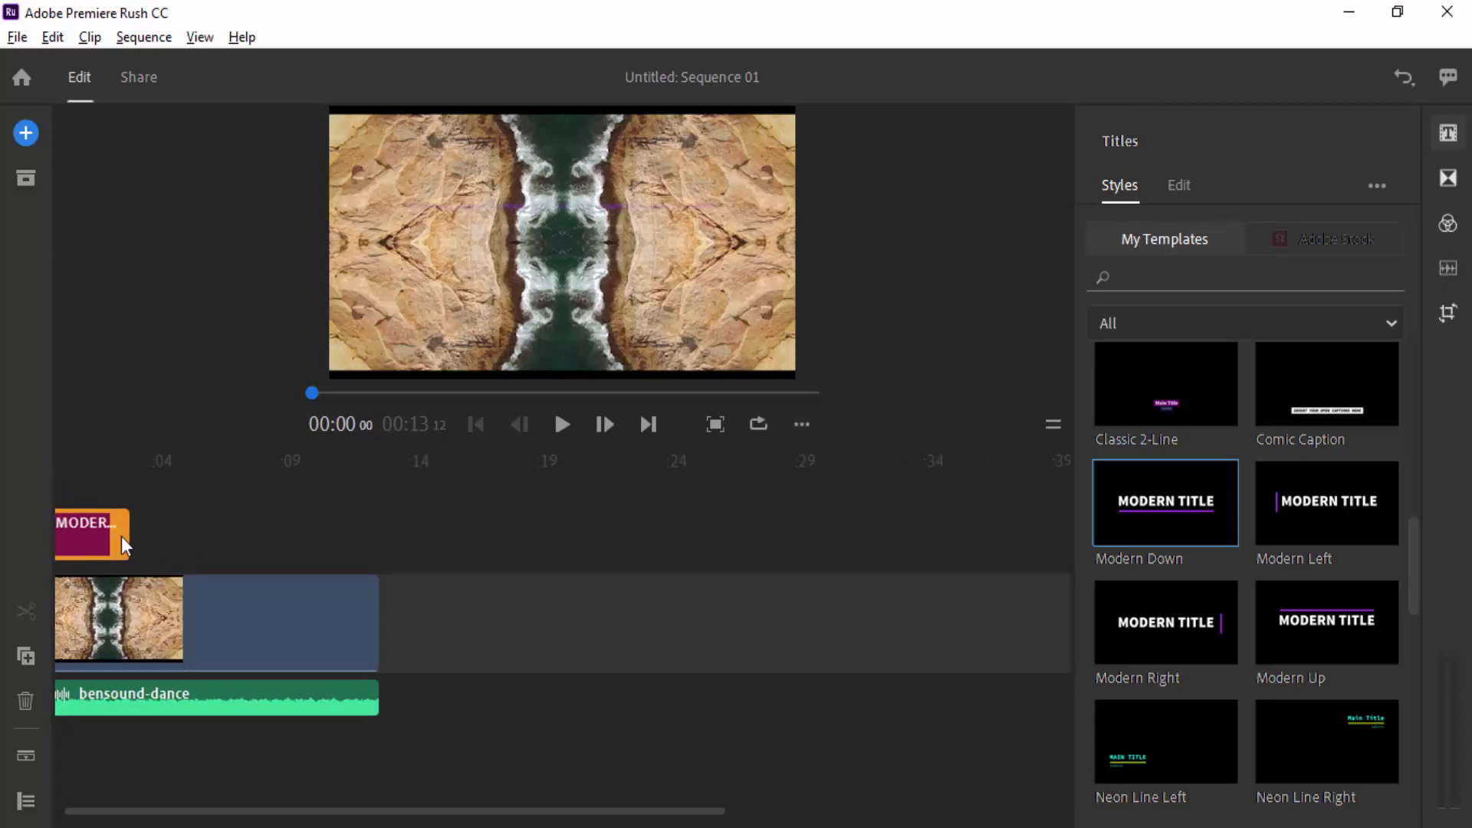
left_click_drag(127, 534, 376, 542)
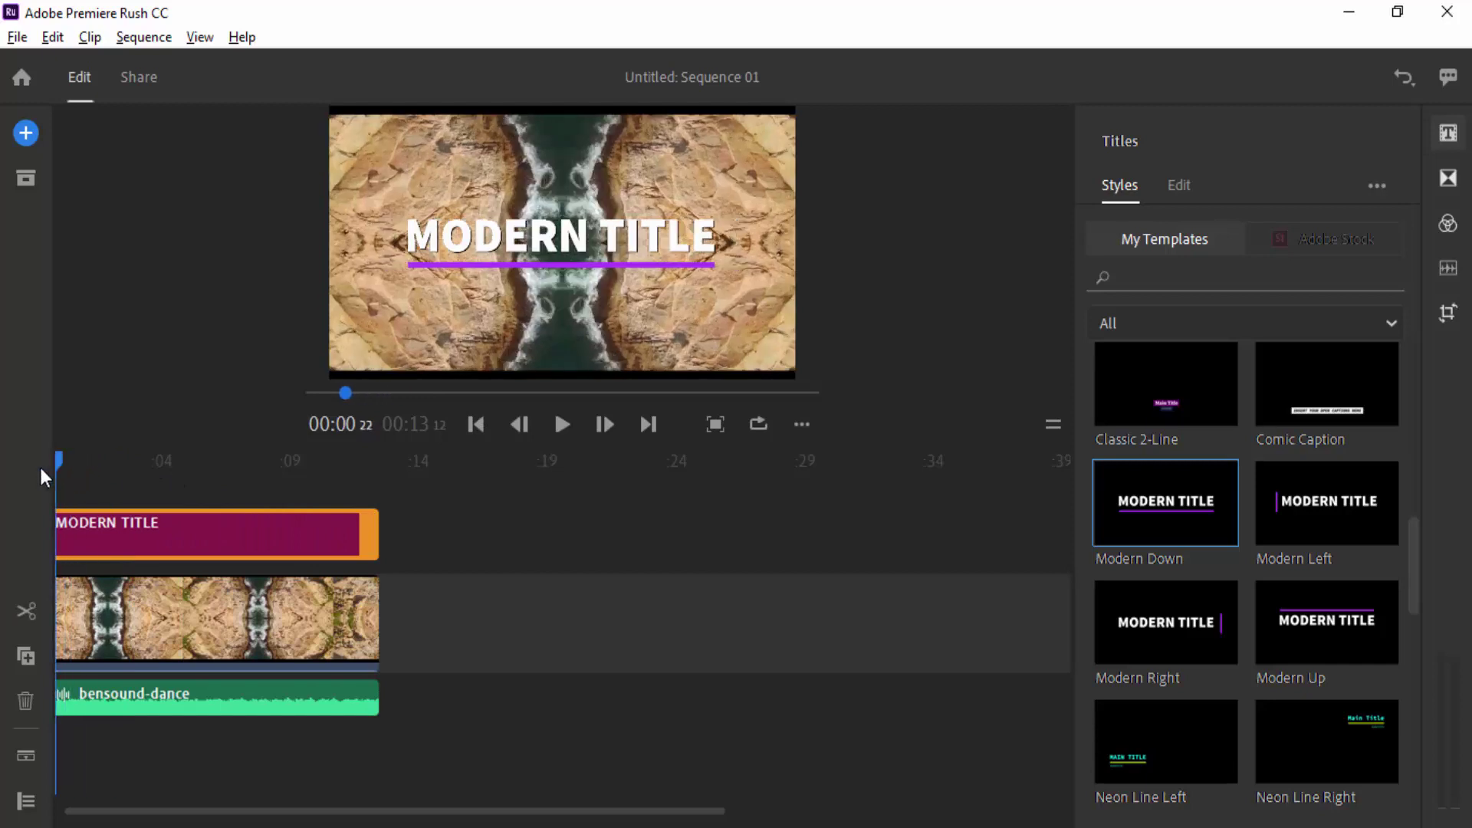
- Replace the placeholder title text with 'MIRROR EFFECT'
left_click(205, 485)
left_click(572, 240)
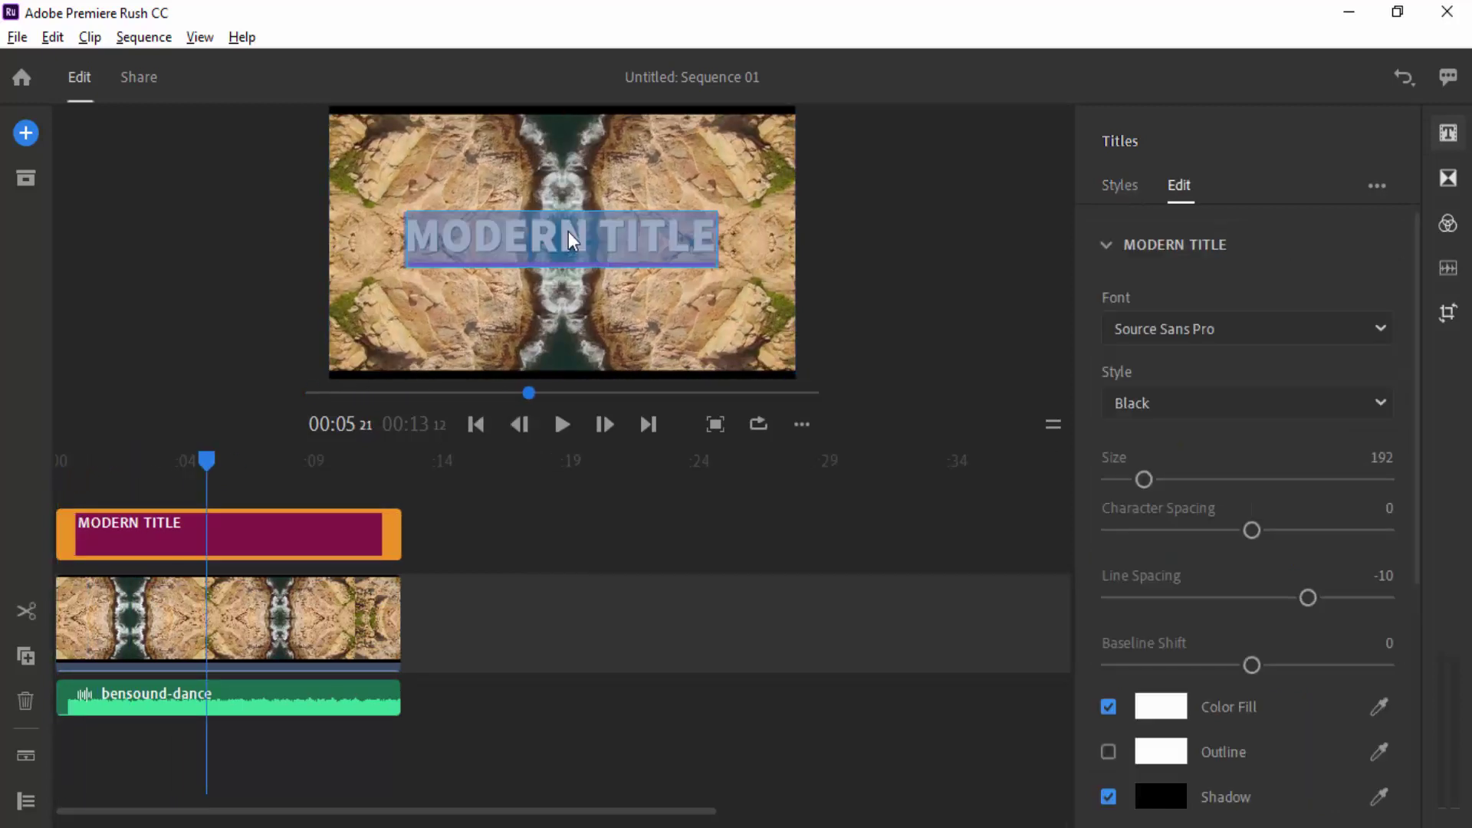
type("mirr")
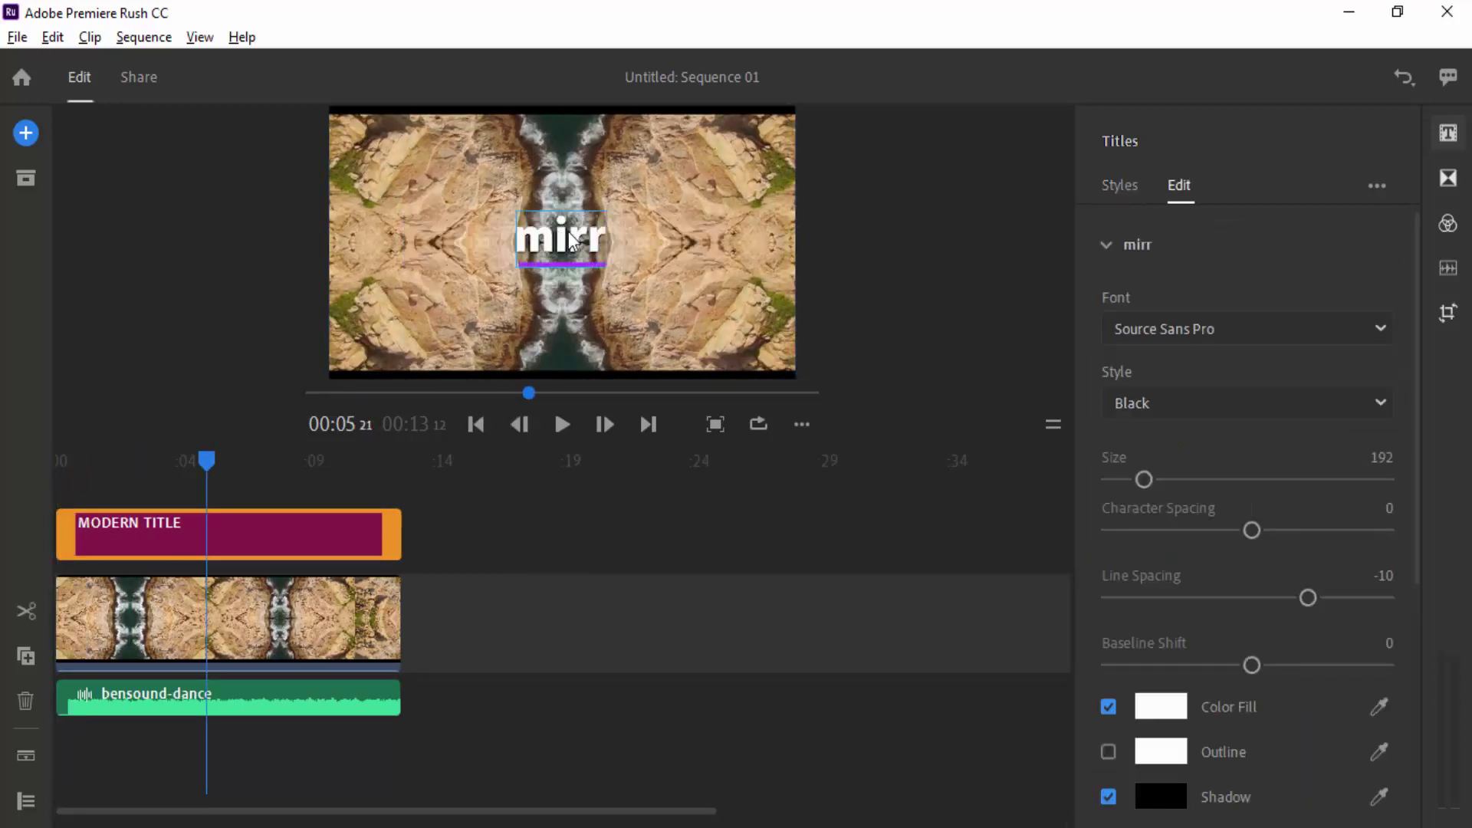
key("BackSpace")
key("BackSpace")
key("BackSpace")
key("BackSpace")
type("MIRRO")
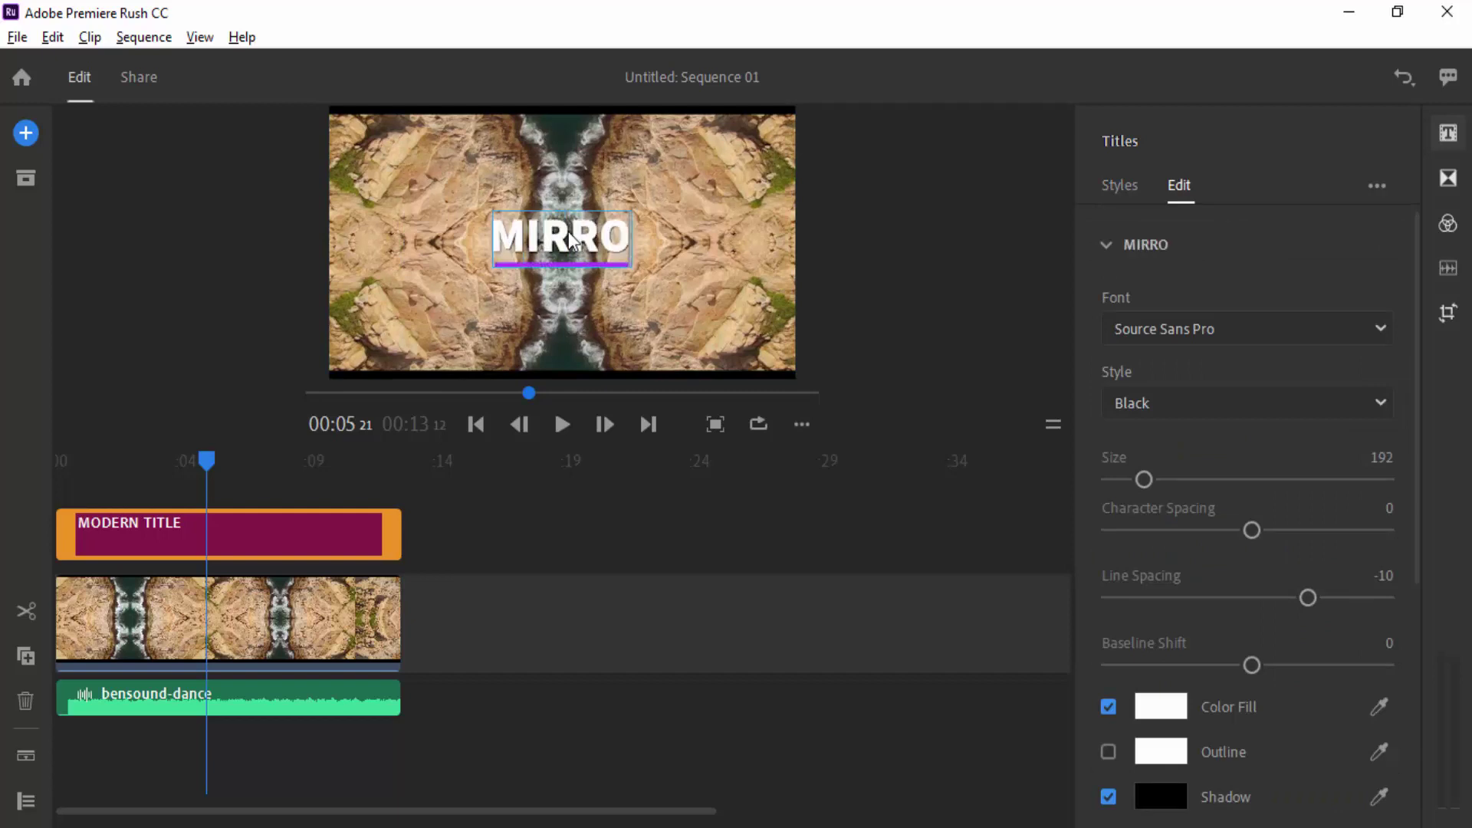
type("R EFFECT")
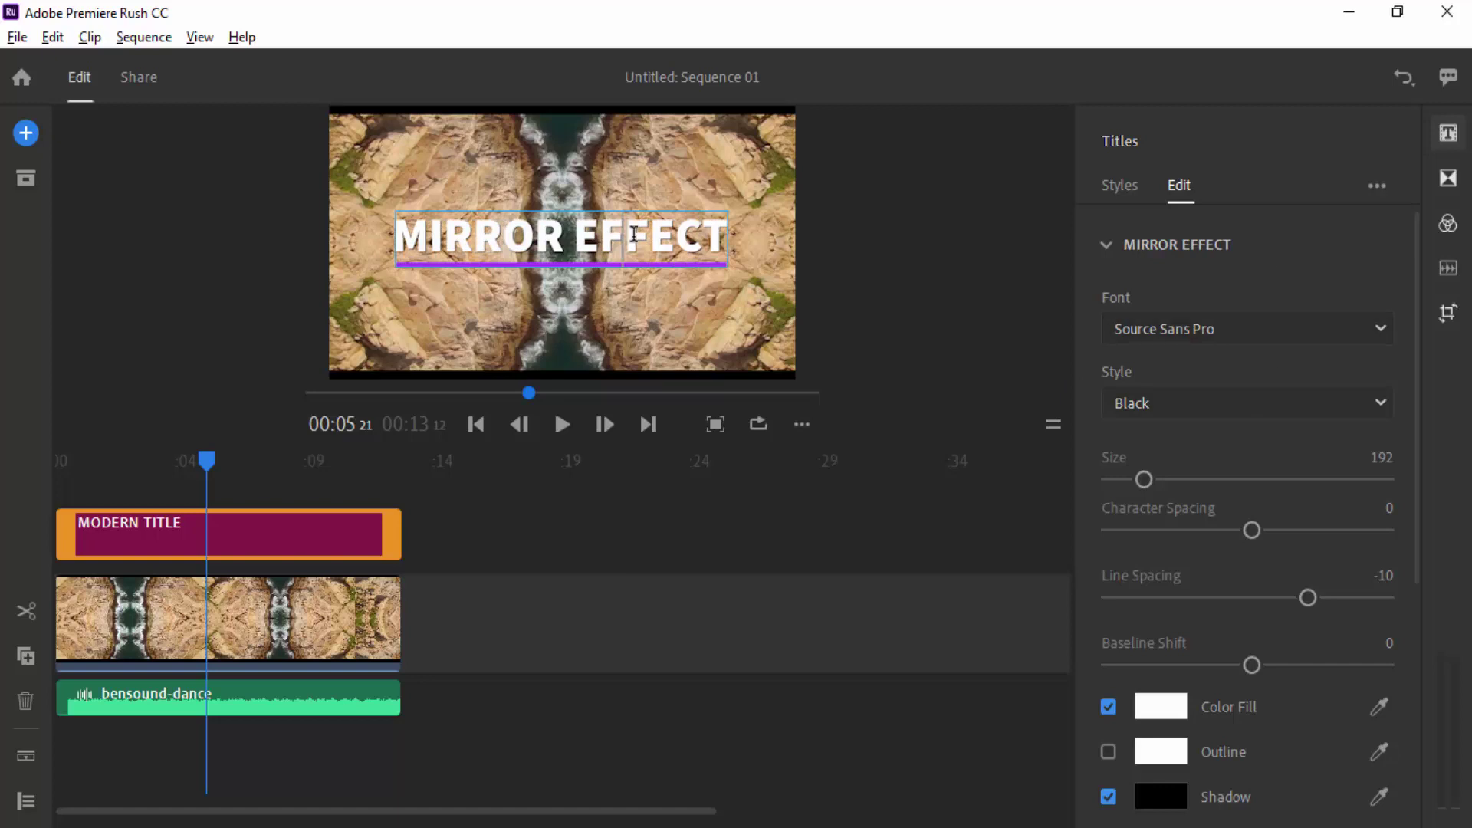
- Set the title font to League Spartan, enlarge it slightly, and enable an outline
triple_click(634, 234)
left_click(1208, 329)
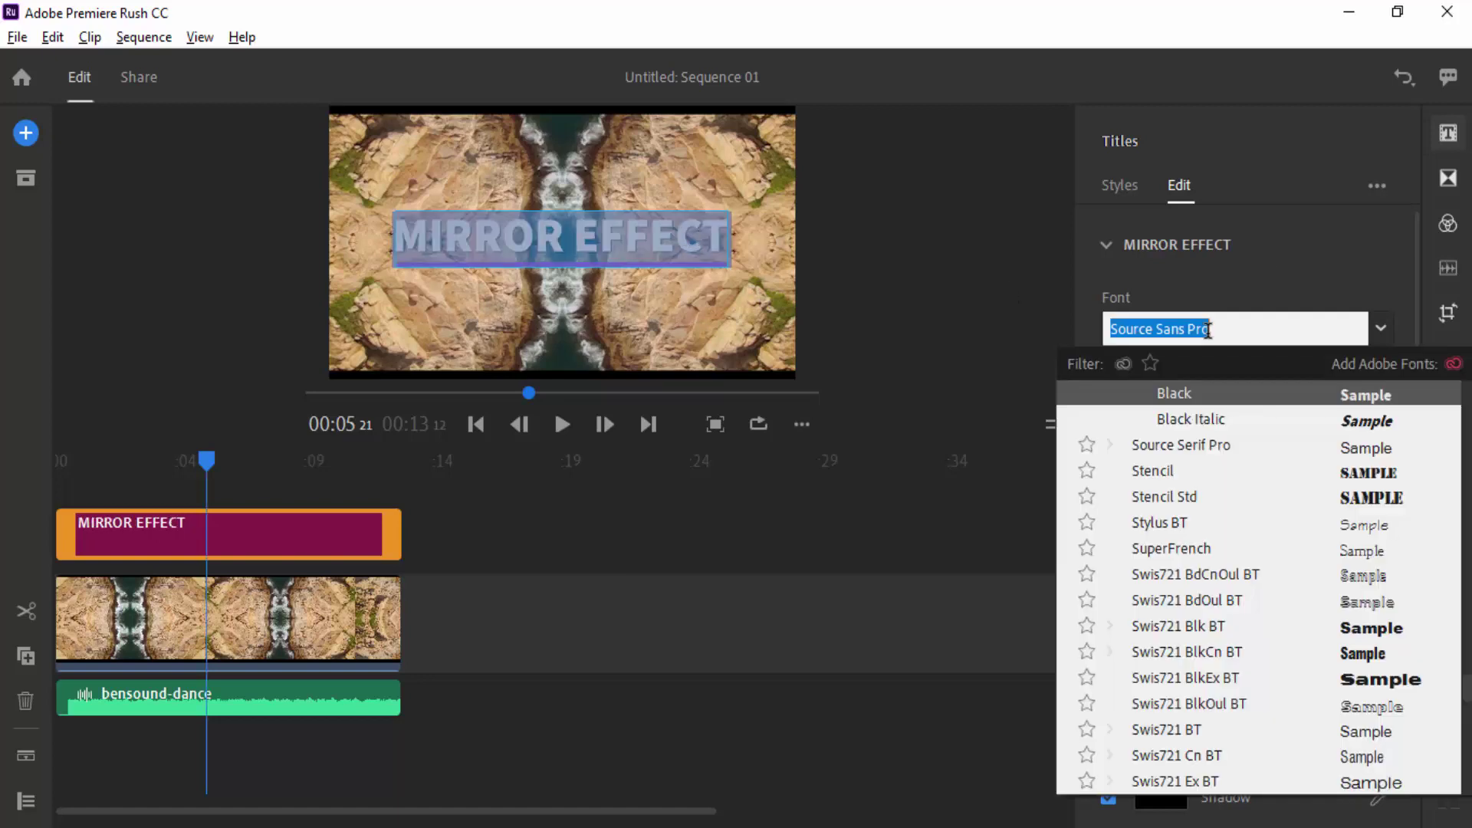
type("LEAG")
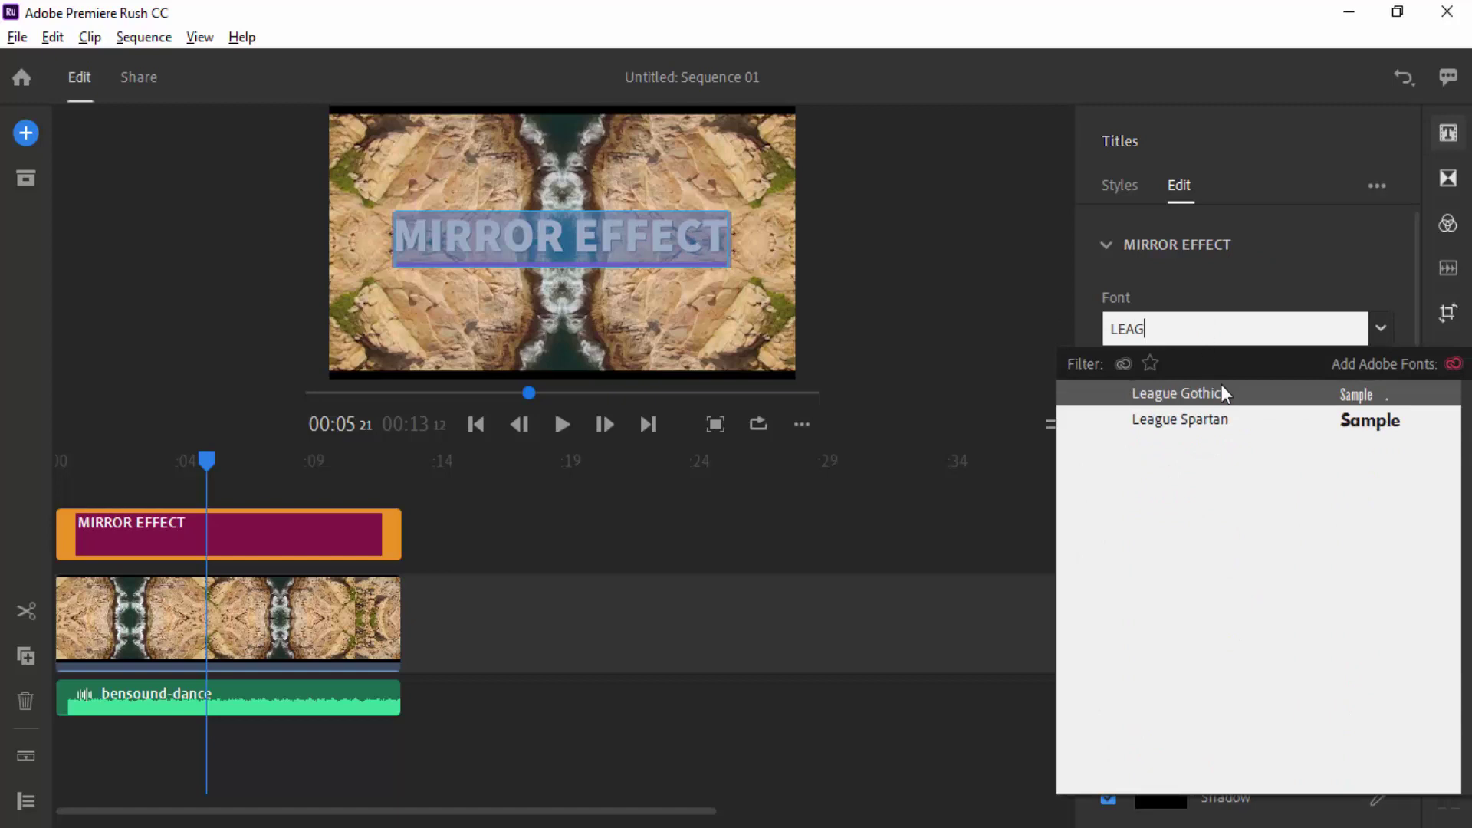
left_click(1316, 424)
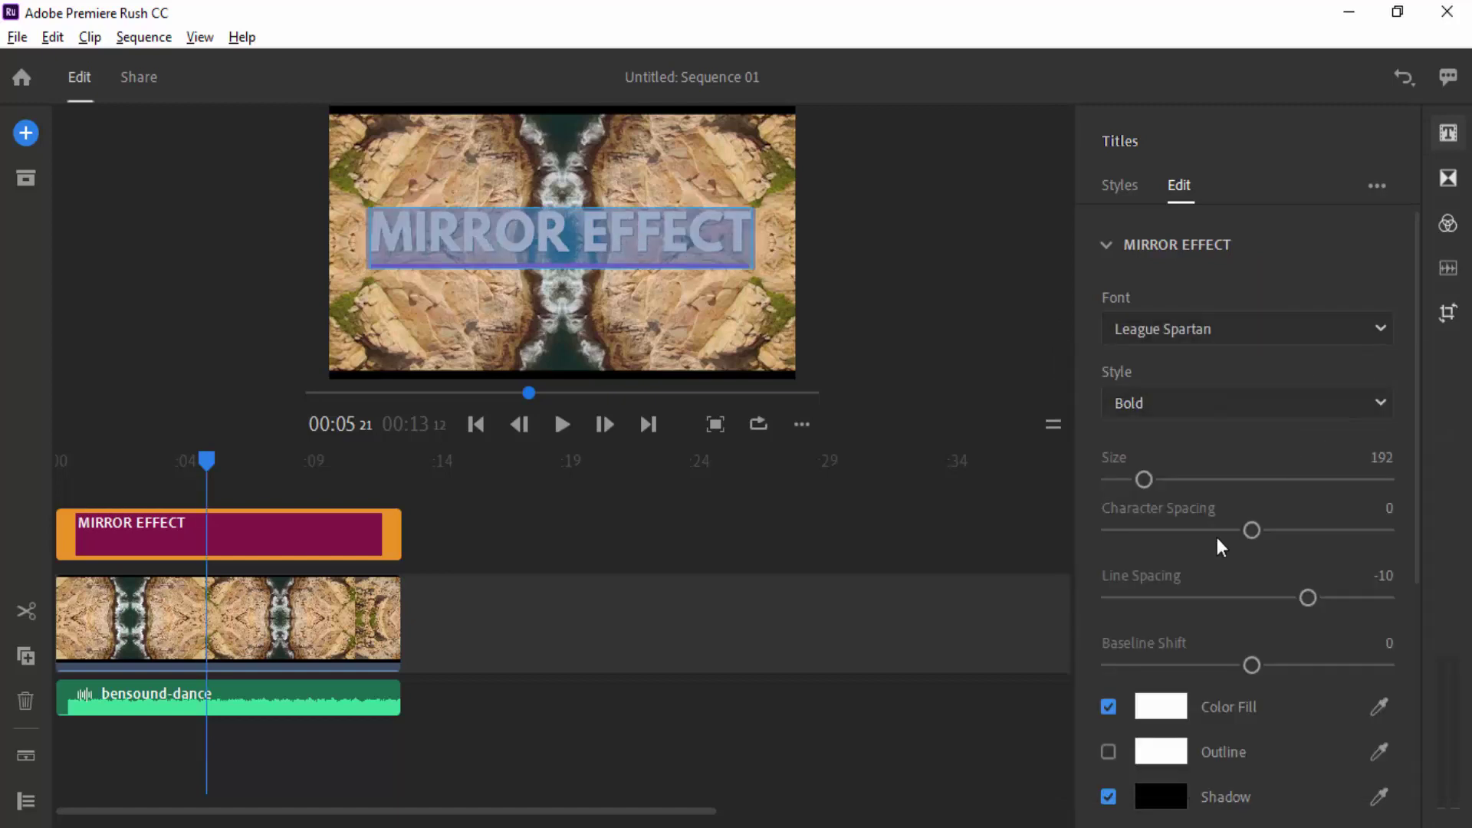
left_click_drag(1155, 483, 1148, 483)
scroll(1137, 748, "down", 4)
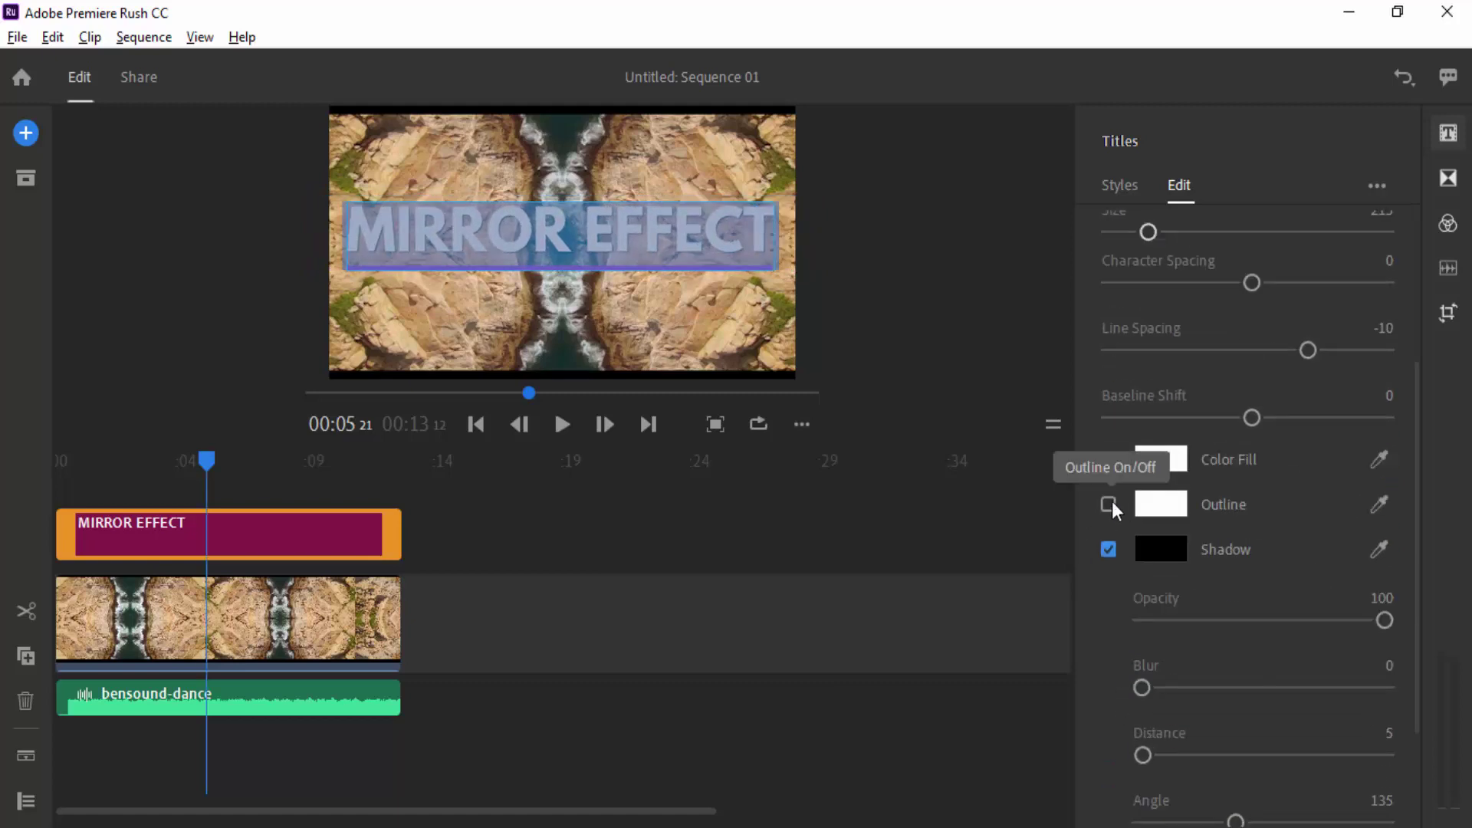
left_click(1108, 503)
- Reselect the MIRROR EFFECT title and open its text for editing
left_click(942, 337)
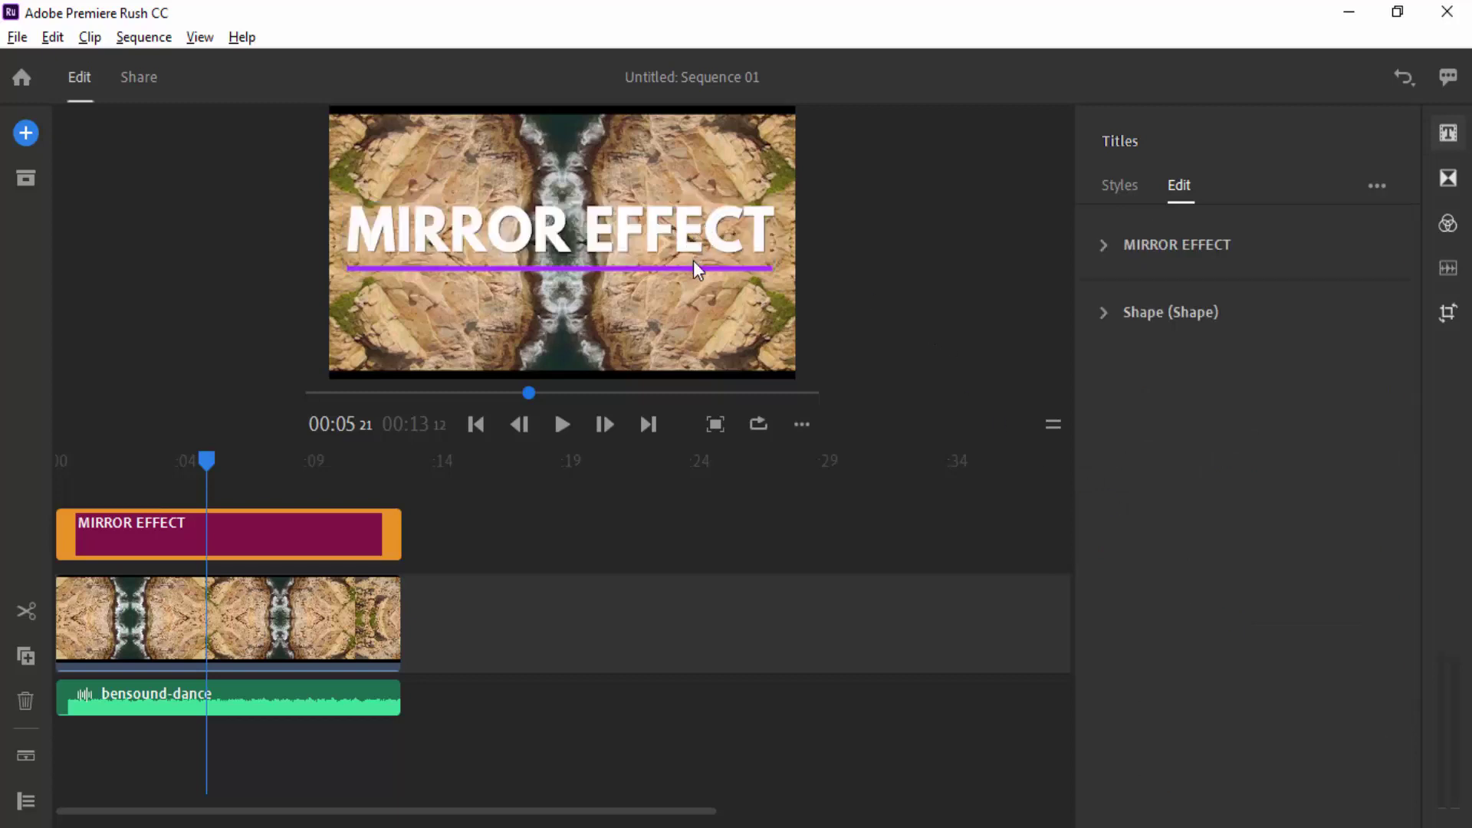
left_click(694, 257)
double_click(696, 250)
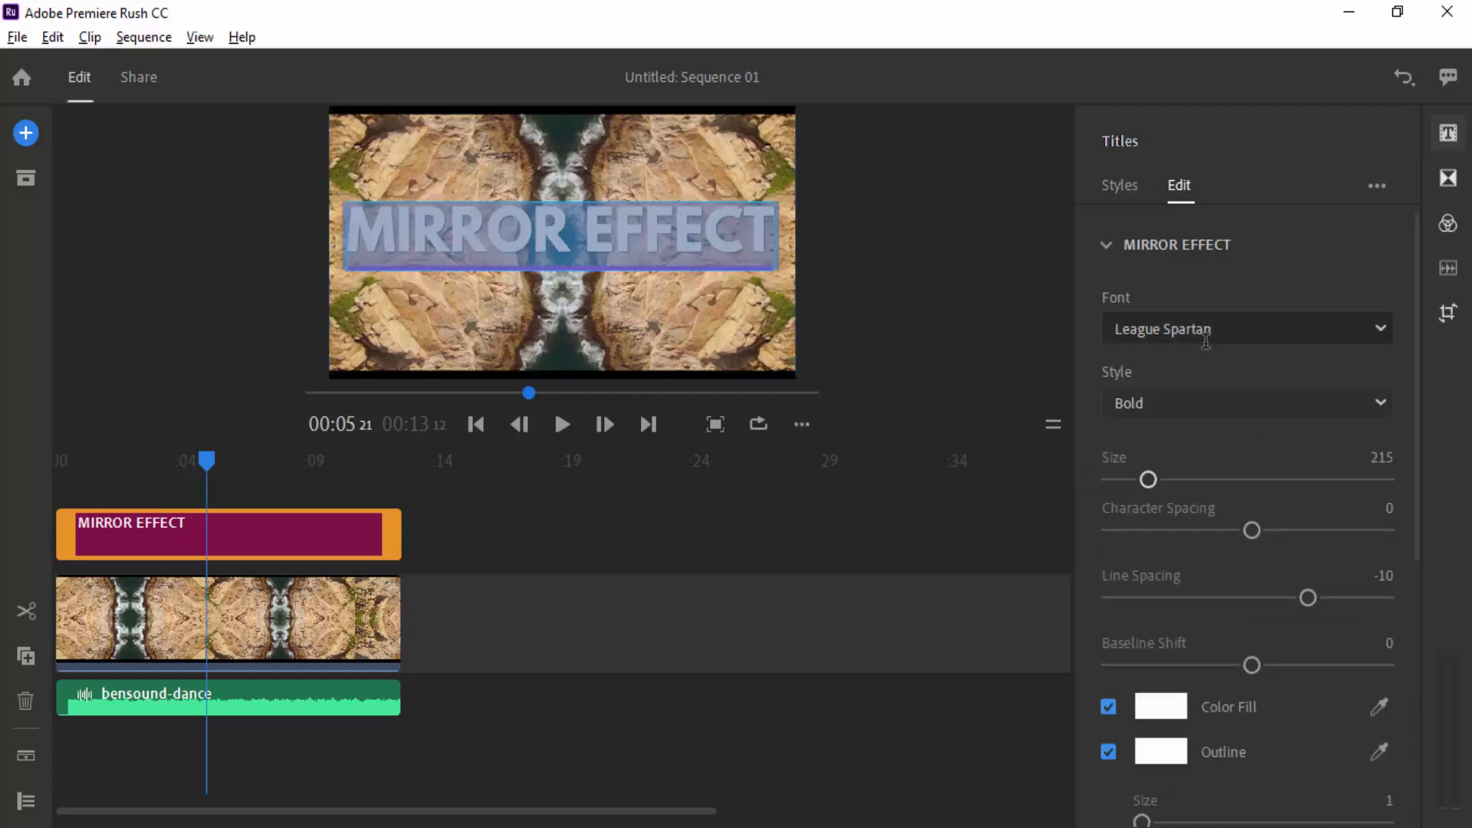
scroll(1291, 526, "down", 7)
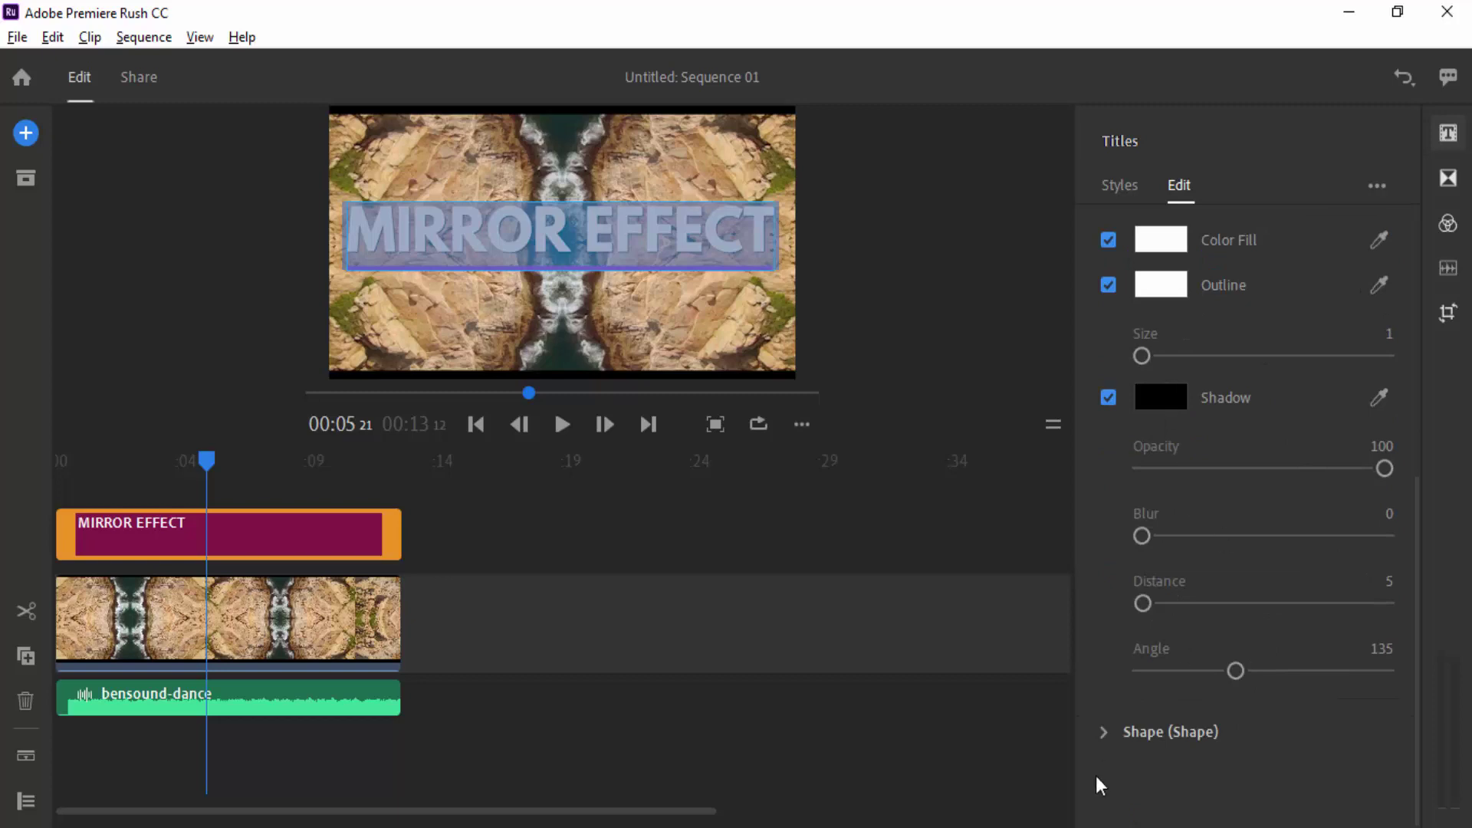
- Make the underline shape's outline colour black, then scrub the timeline to review the titled footage
left_click(1106, 735)
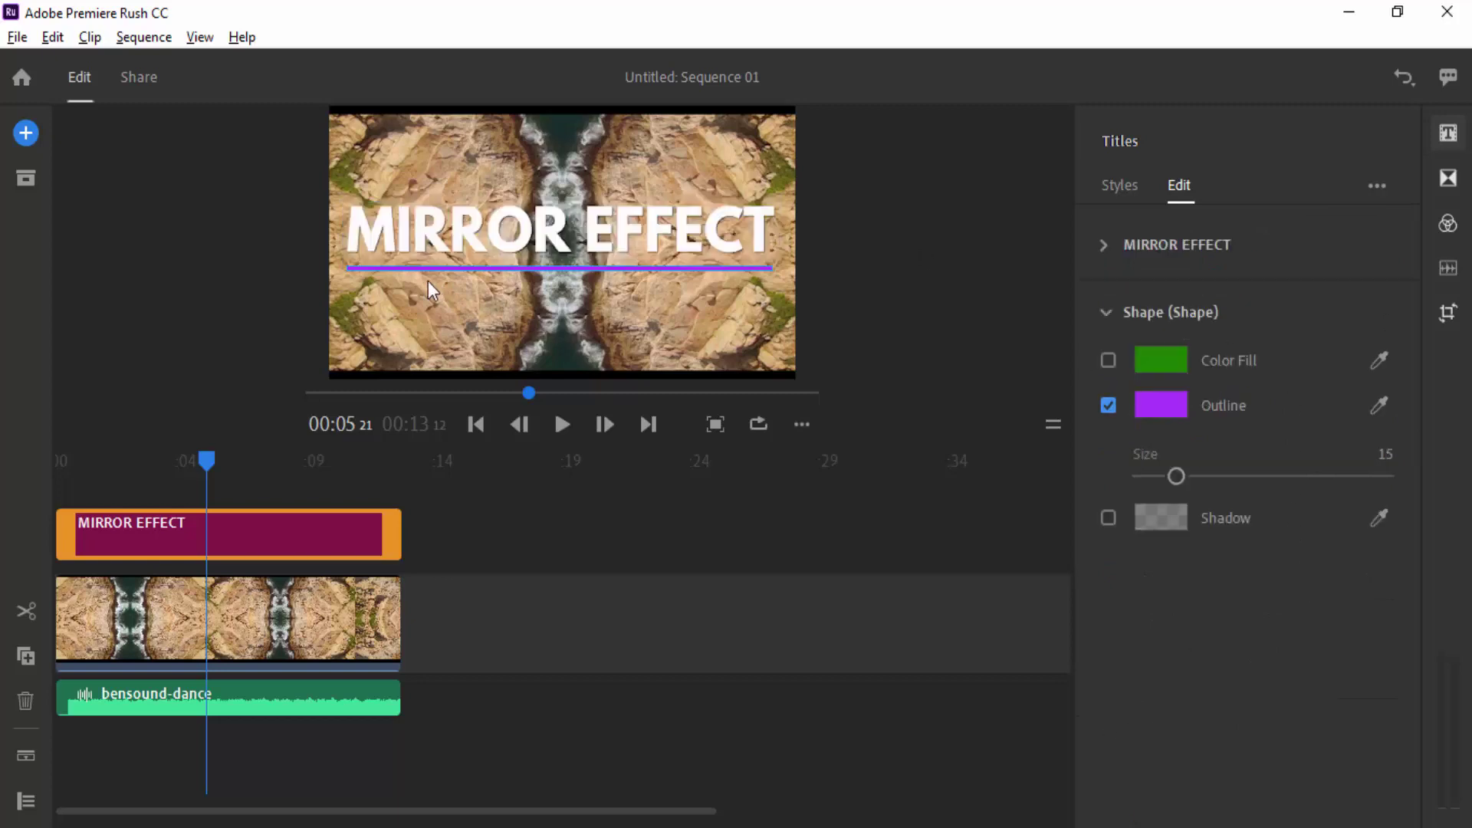
left_click(1165, 406)
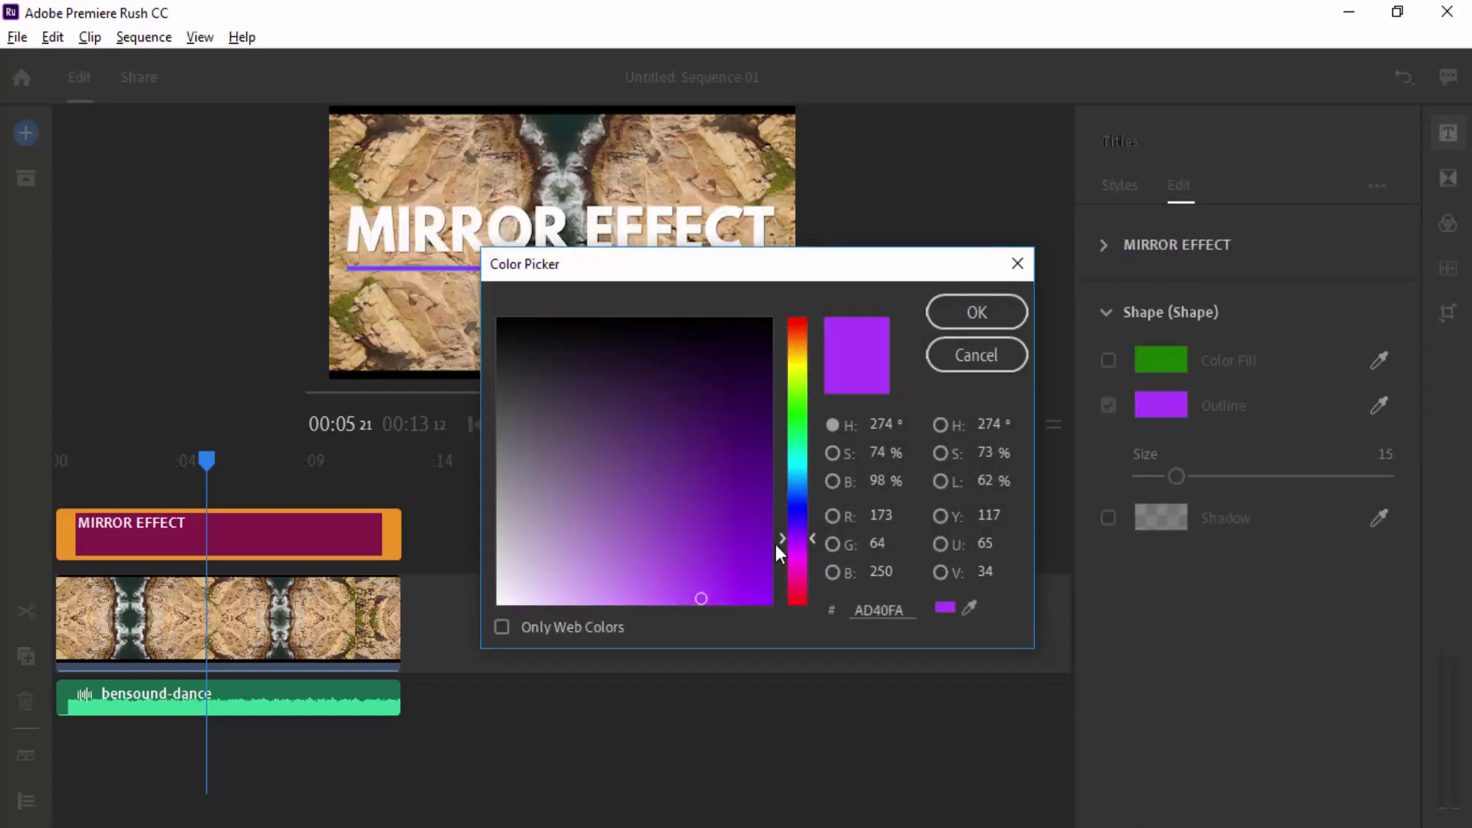
left_click_drag(717, 588, 762, 318)
left_click(974, 308)
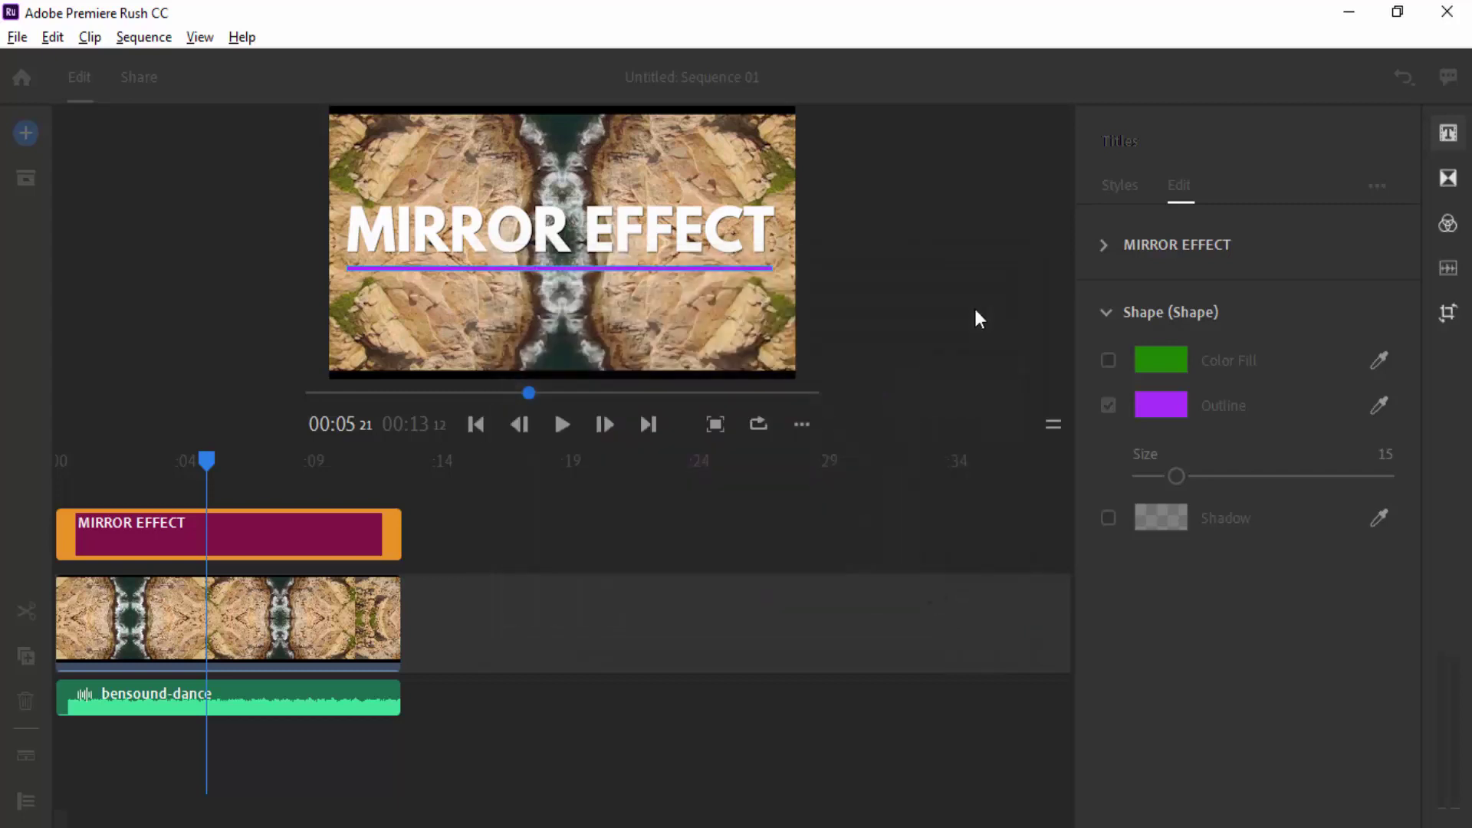
left_click(957, 281)
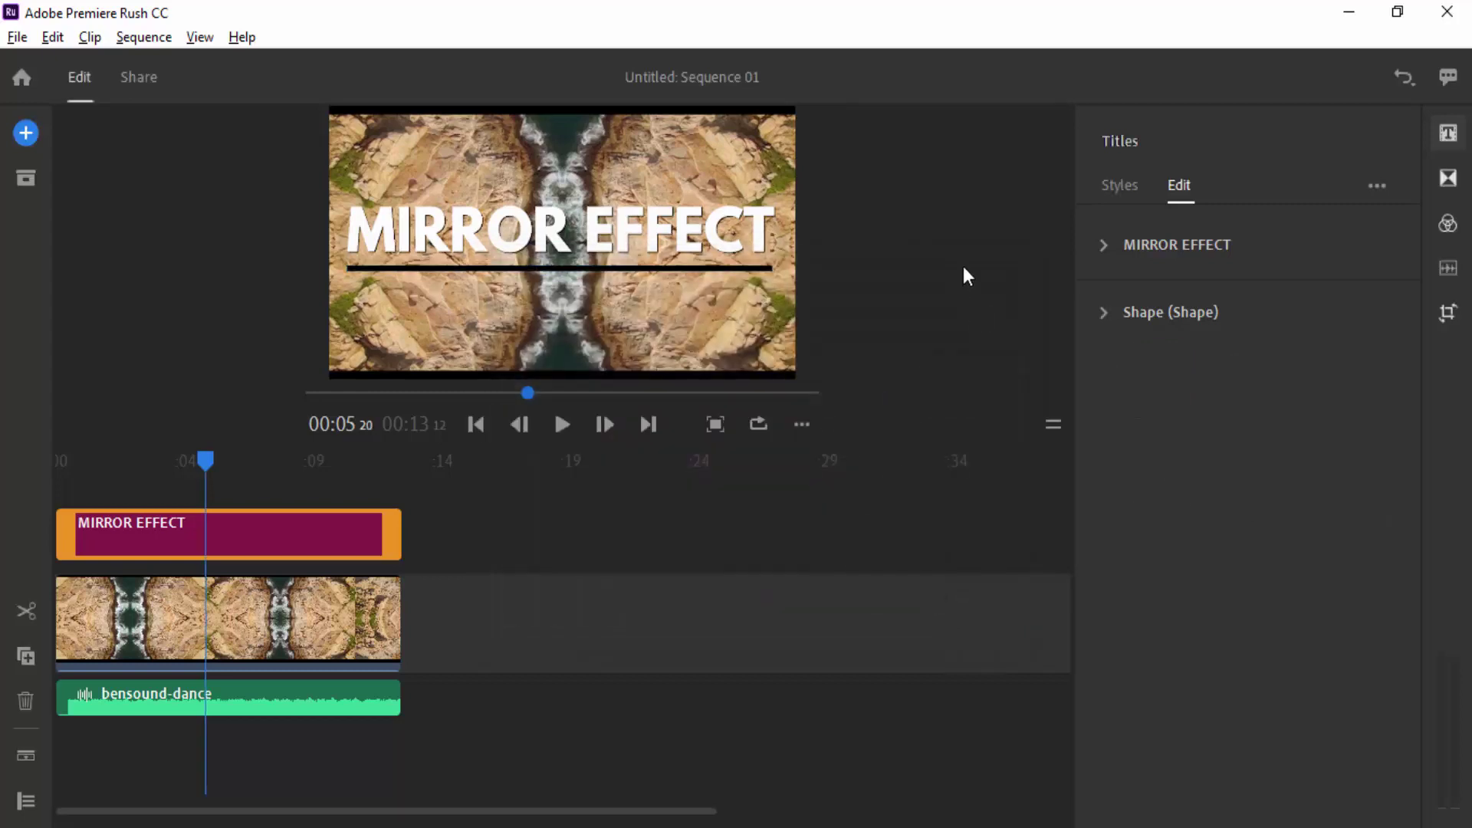
left_click_drag(164, 474, 257, 487)
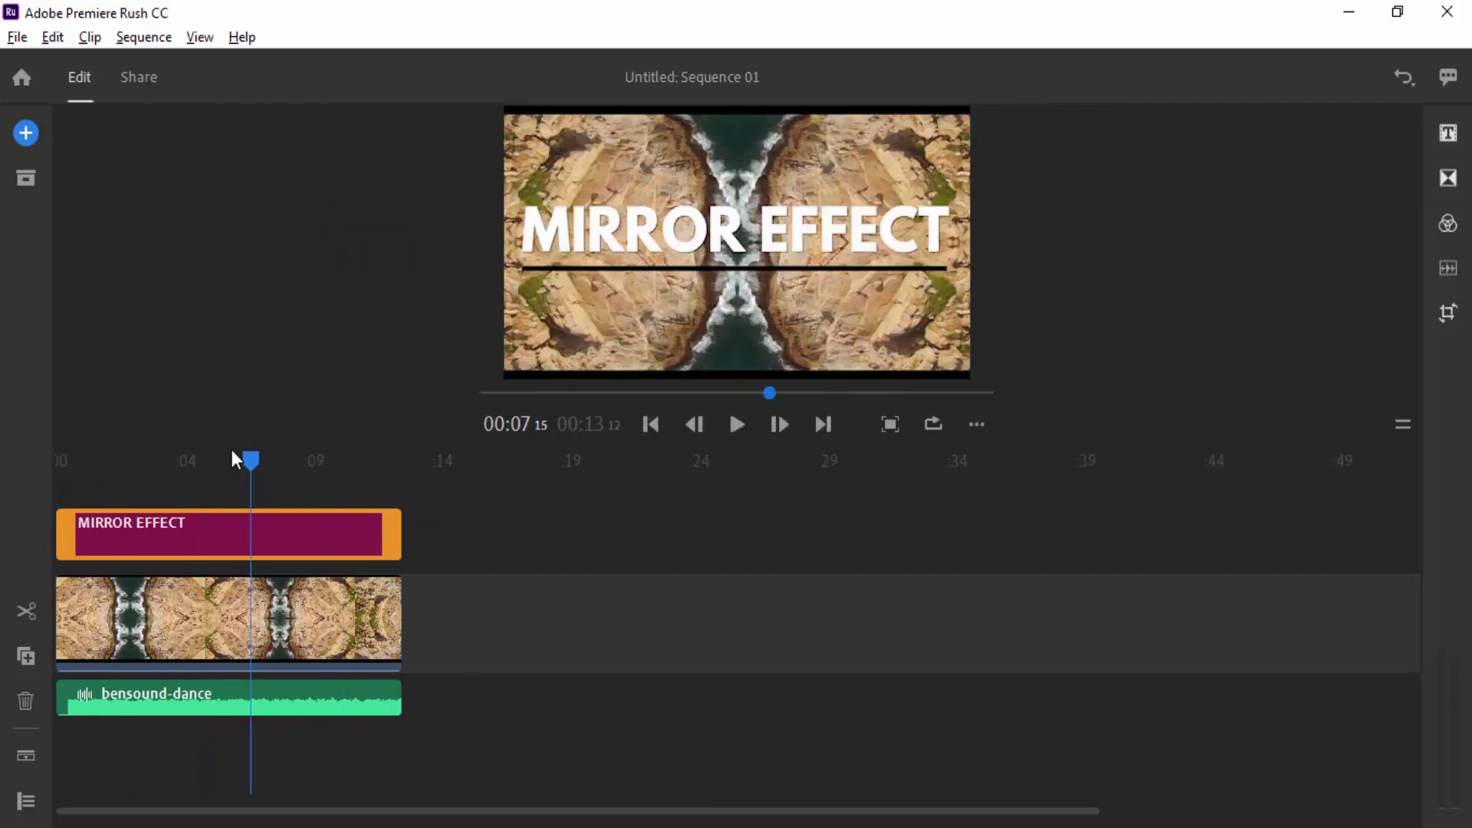
left_click_drag(257, 469, 95, 497)
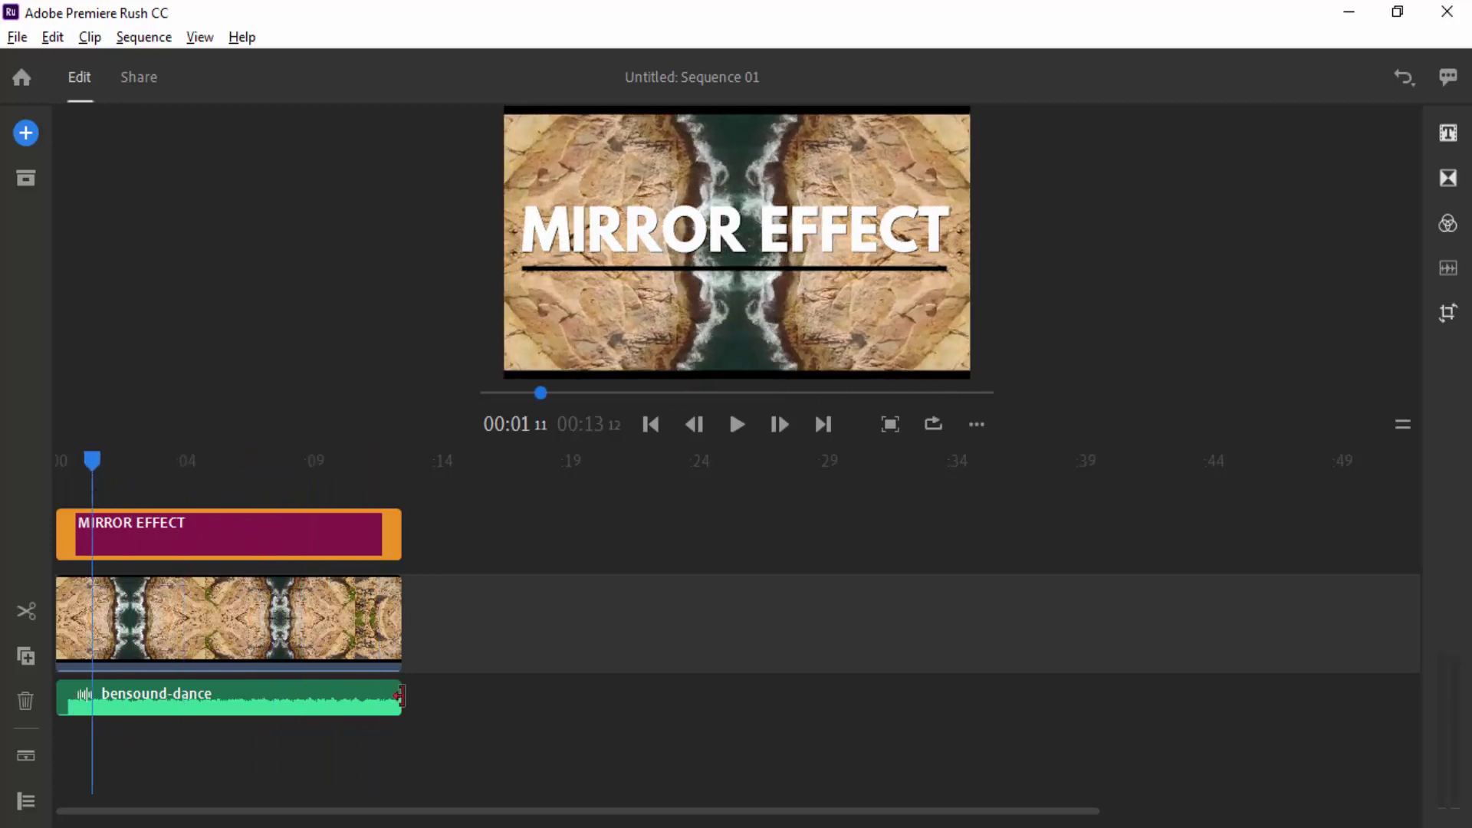